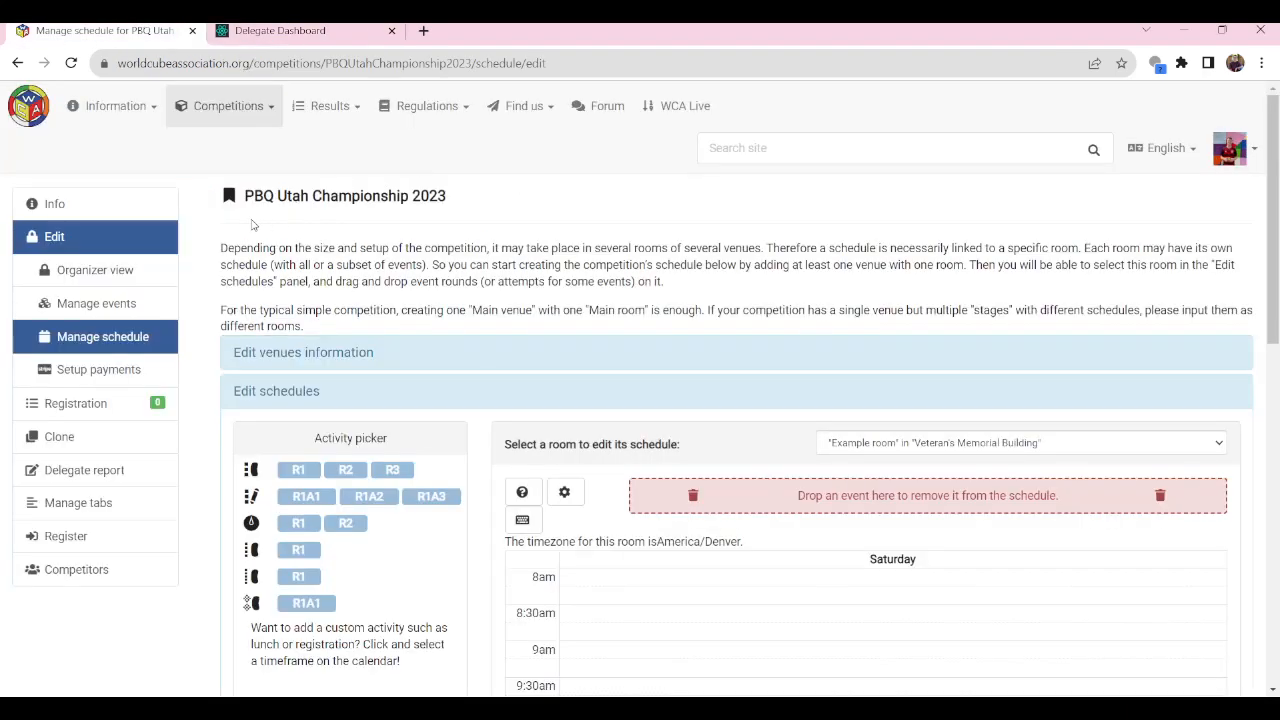
# - Reload the competition's schedule management page and review the rooms listed for Veteran's Memorial Building in the venues information
pyautogui.click(125, 340)
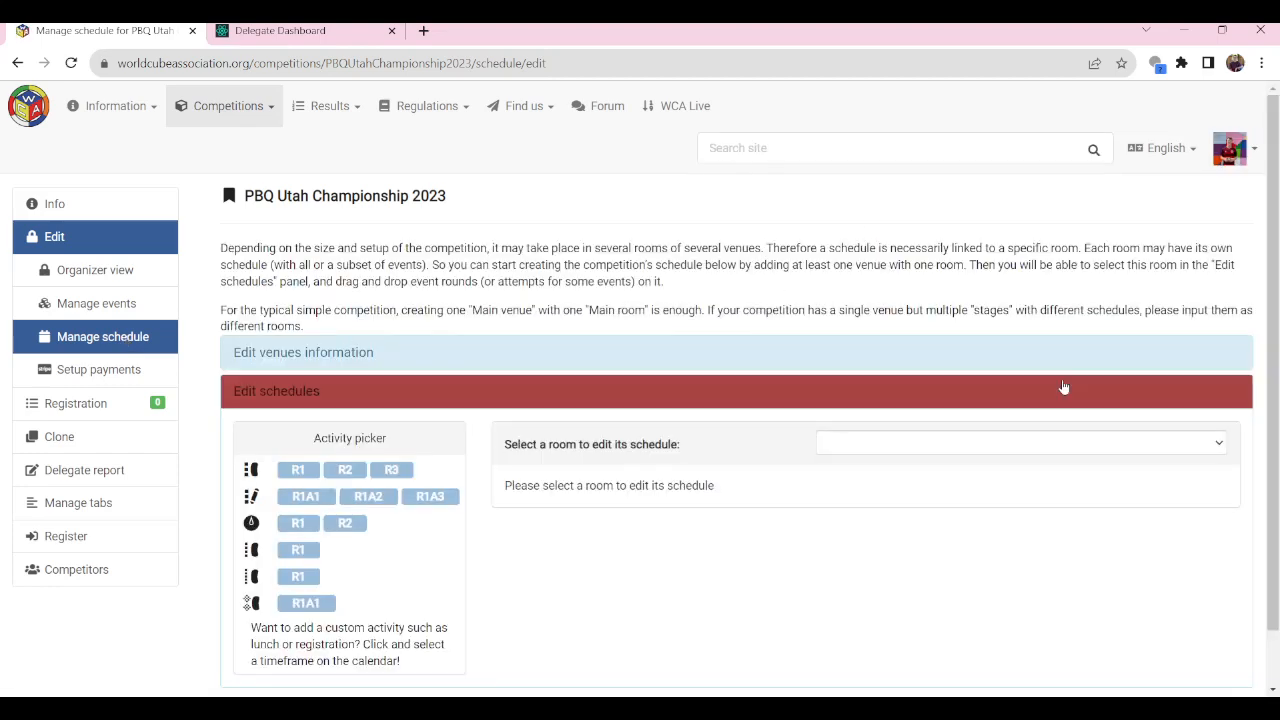
pyautogui.scroll(-1, 700, 420)
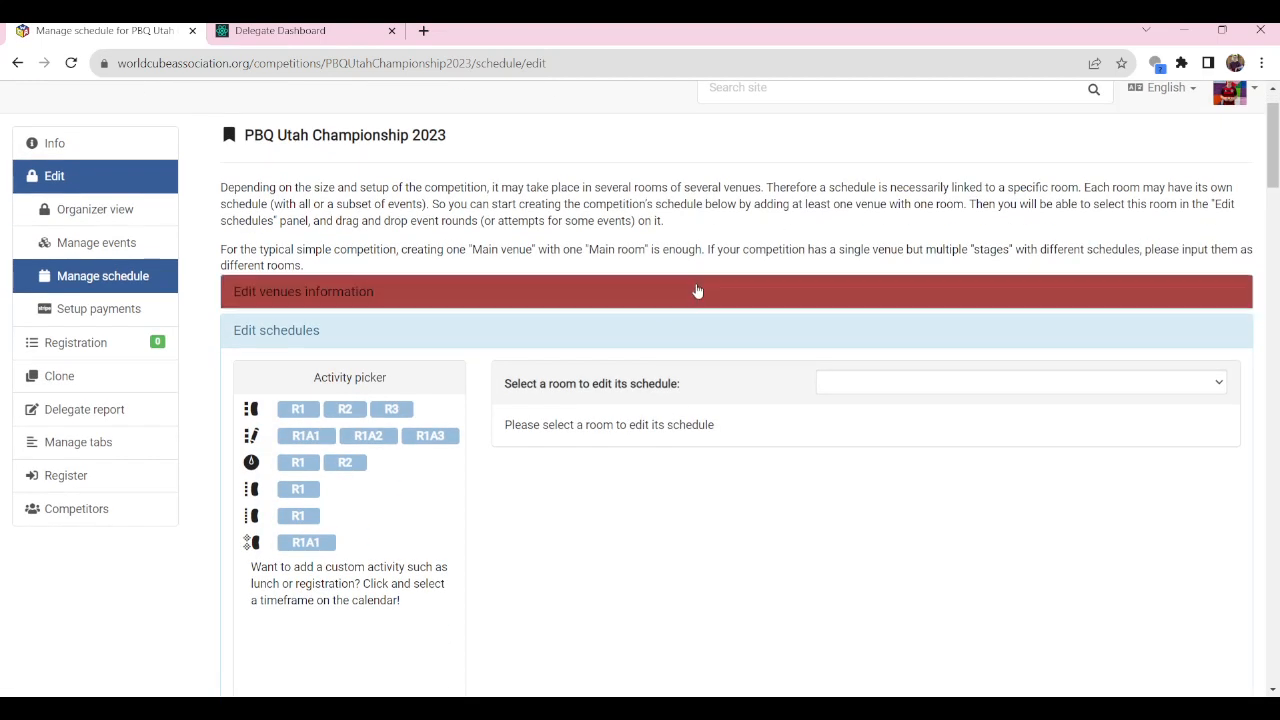
pyautogui.click(698, 291)
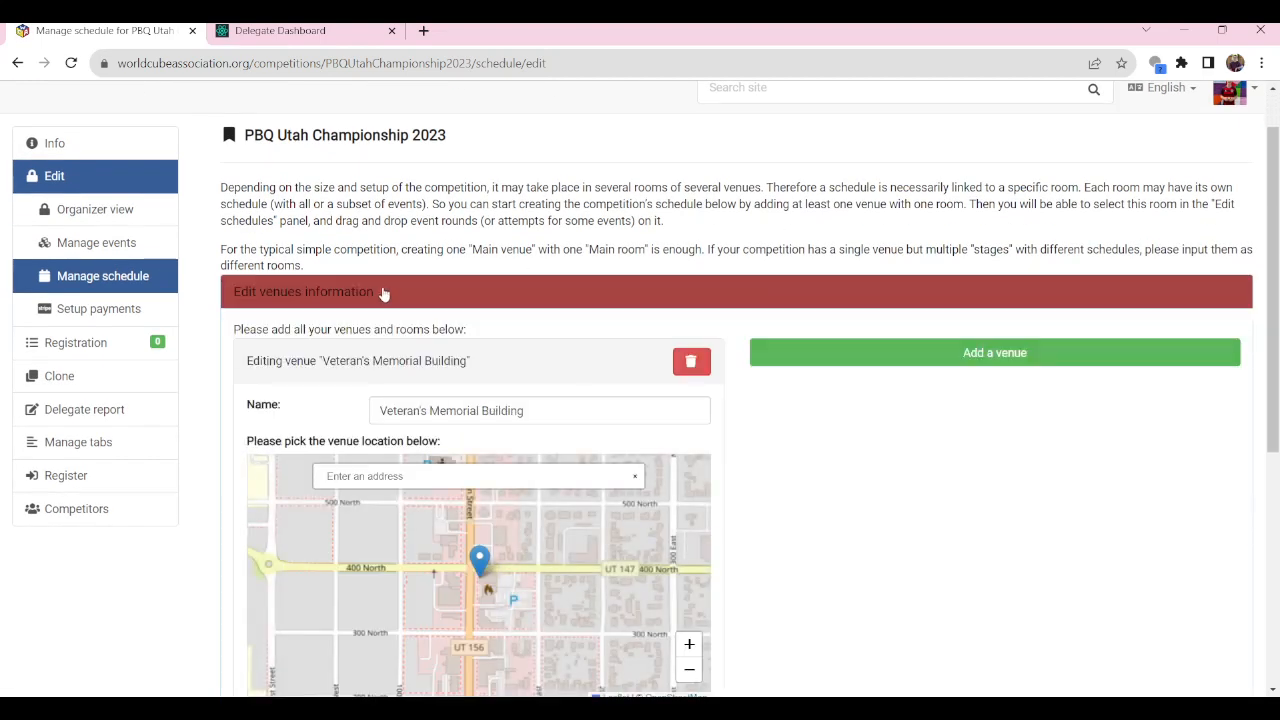
pyautogui.scroll(-3, 829, 277)
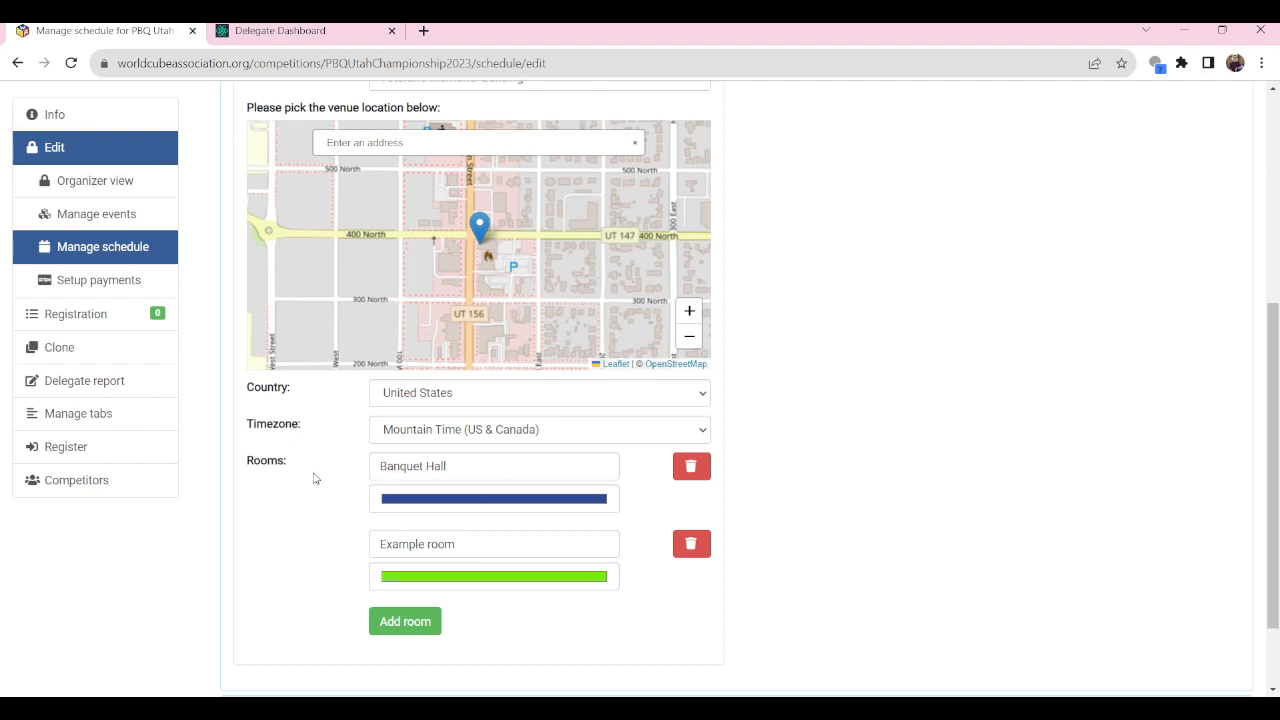
pyautogui.moveTo(453, 467); pyautogui.dragTo(379, 467)
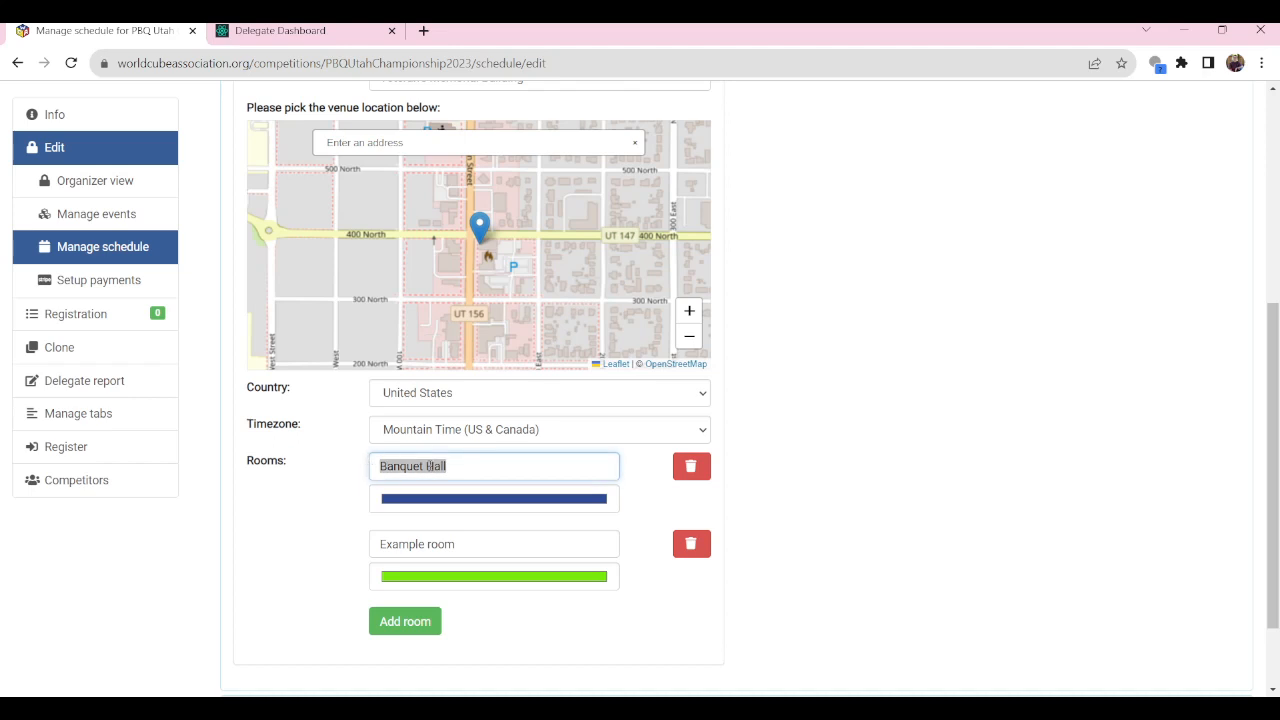
pyautogui.click(476, 465)
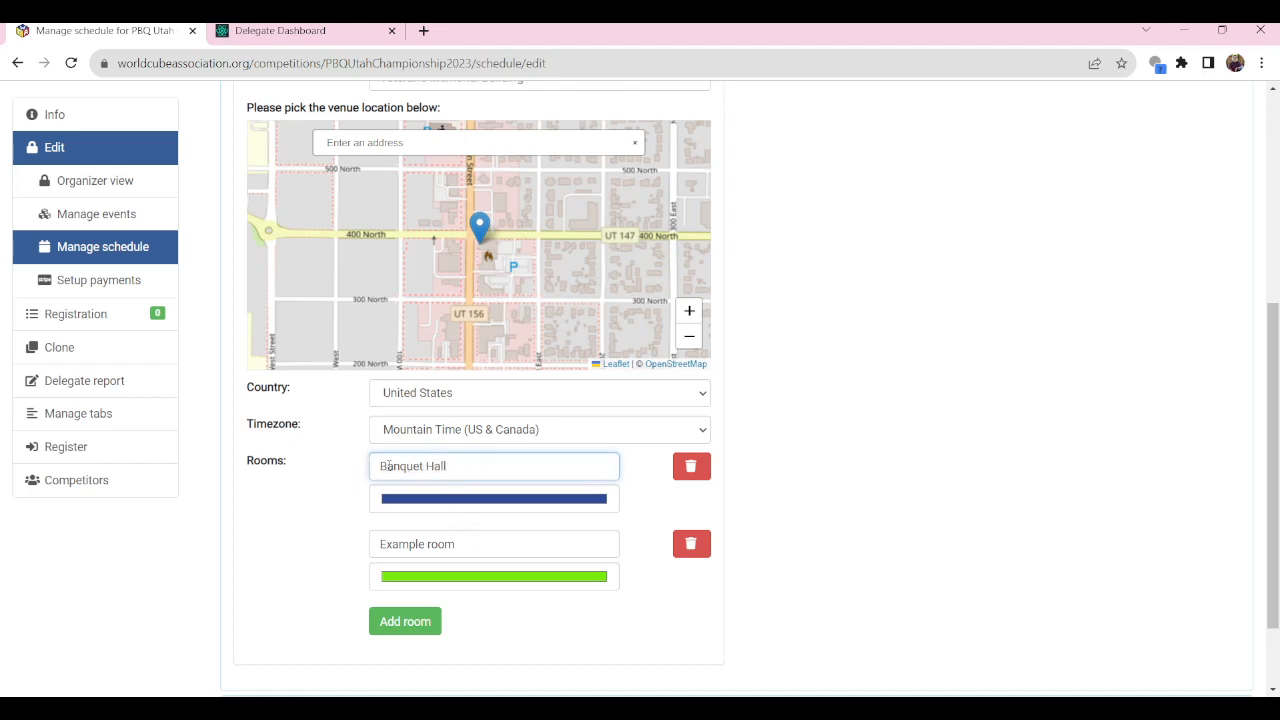
pyautogui.scroll(-2, 854, 426)
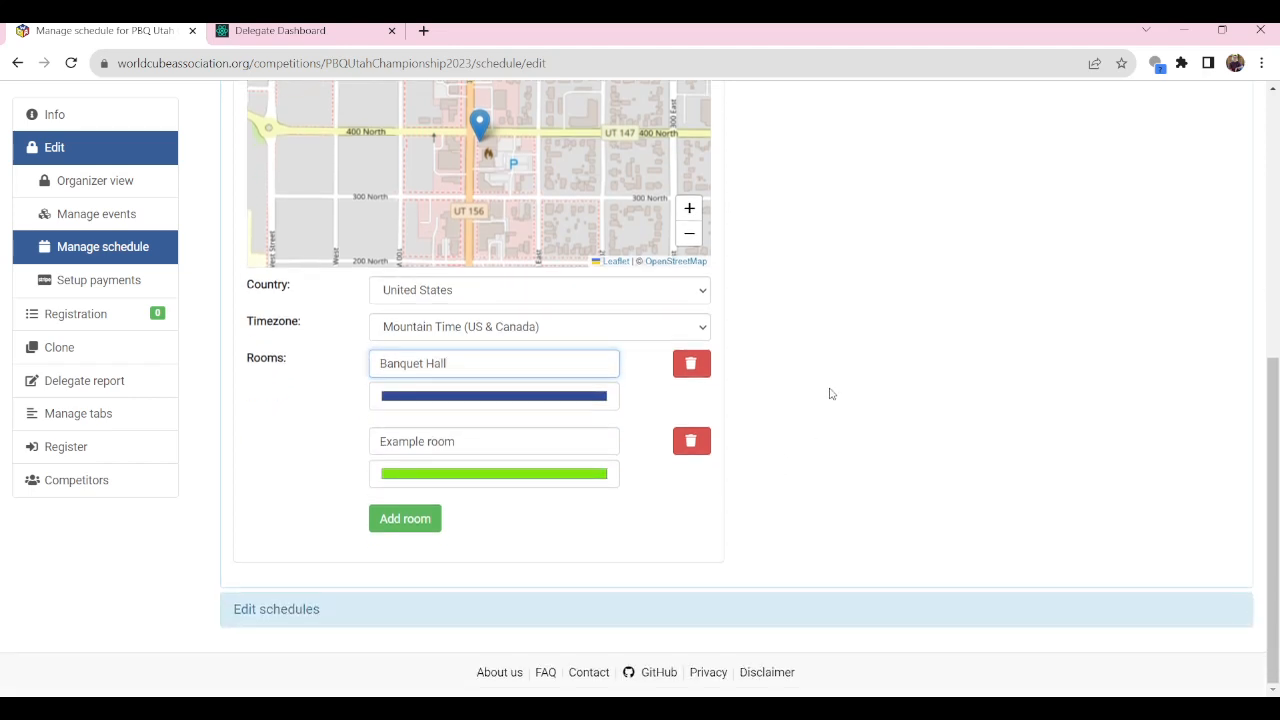
# - Open the schedule editor and view the Banquet Hall's Saturday schedule
pyautogui.click(690, 630)
pyautogui.scroll(-1, 648, 306)
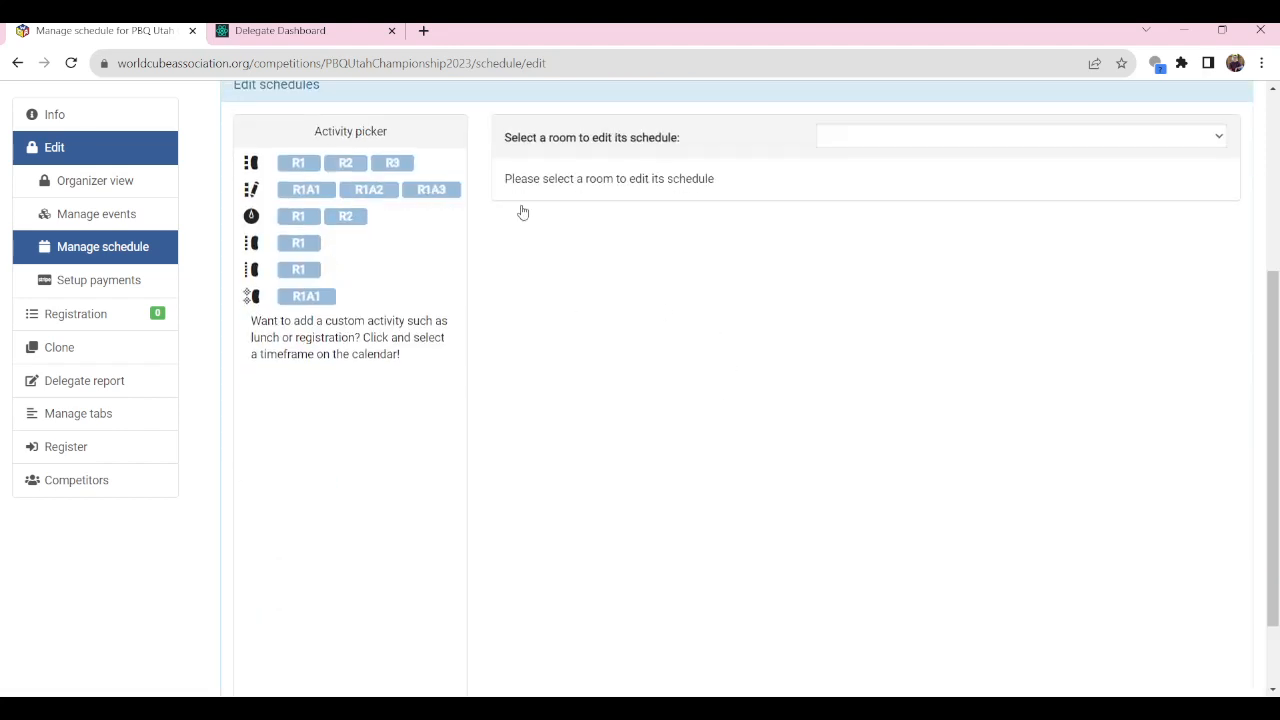
pyautogui.scroll(1, 922, 342)
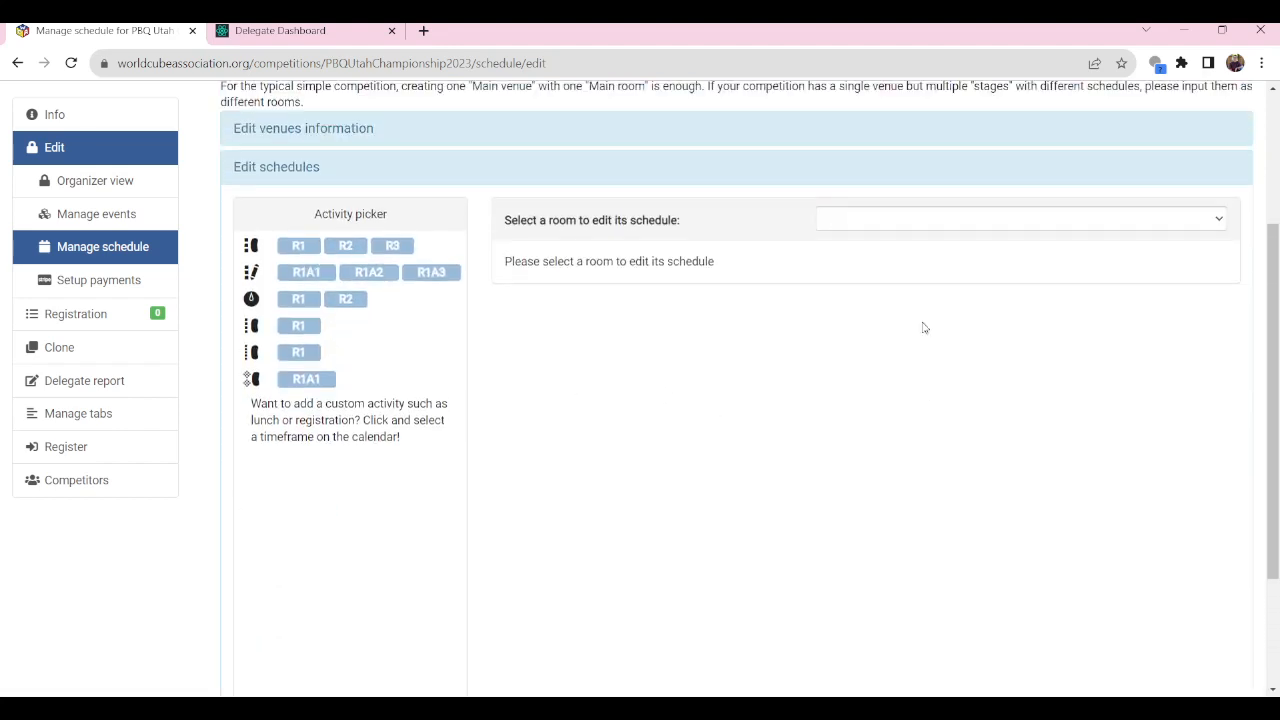
pyautogui.click(922, 261)
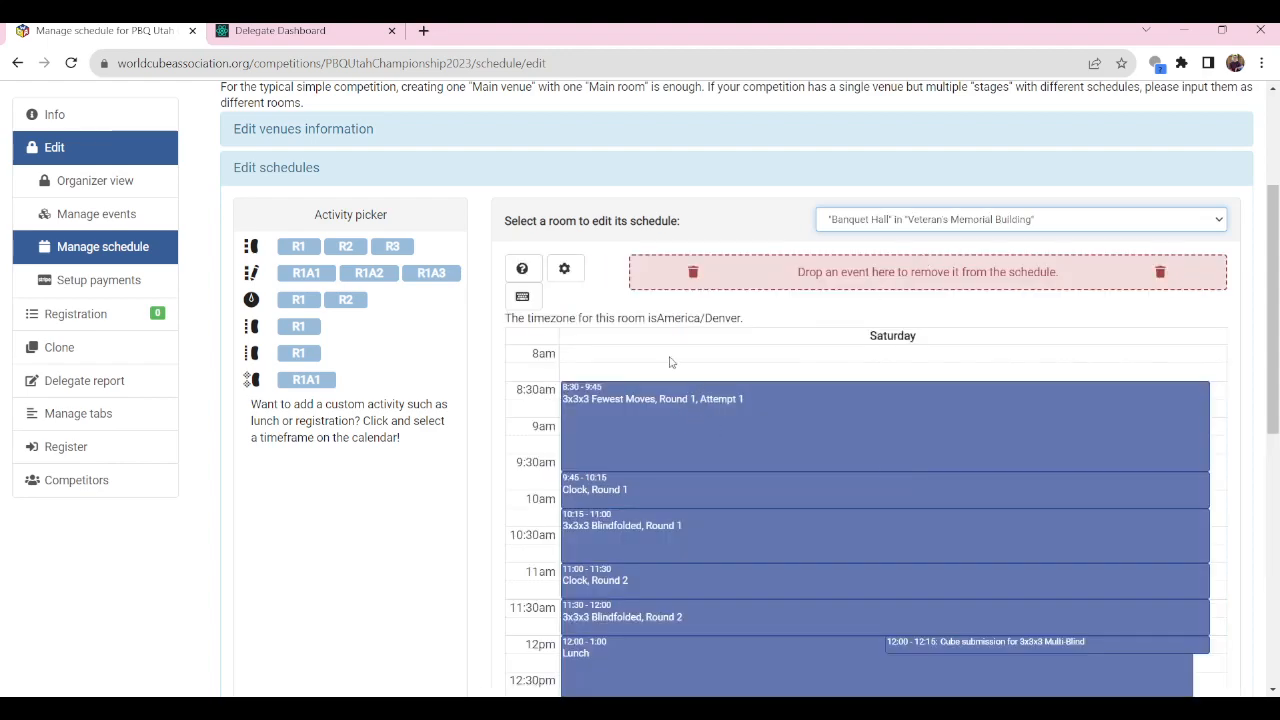
pyautogui.scroll(-5, 709, 409)
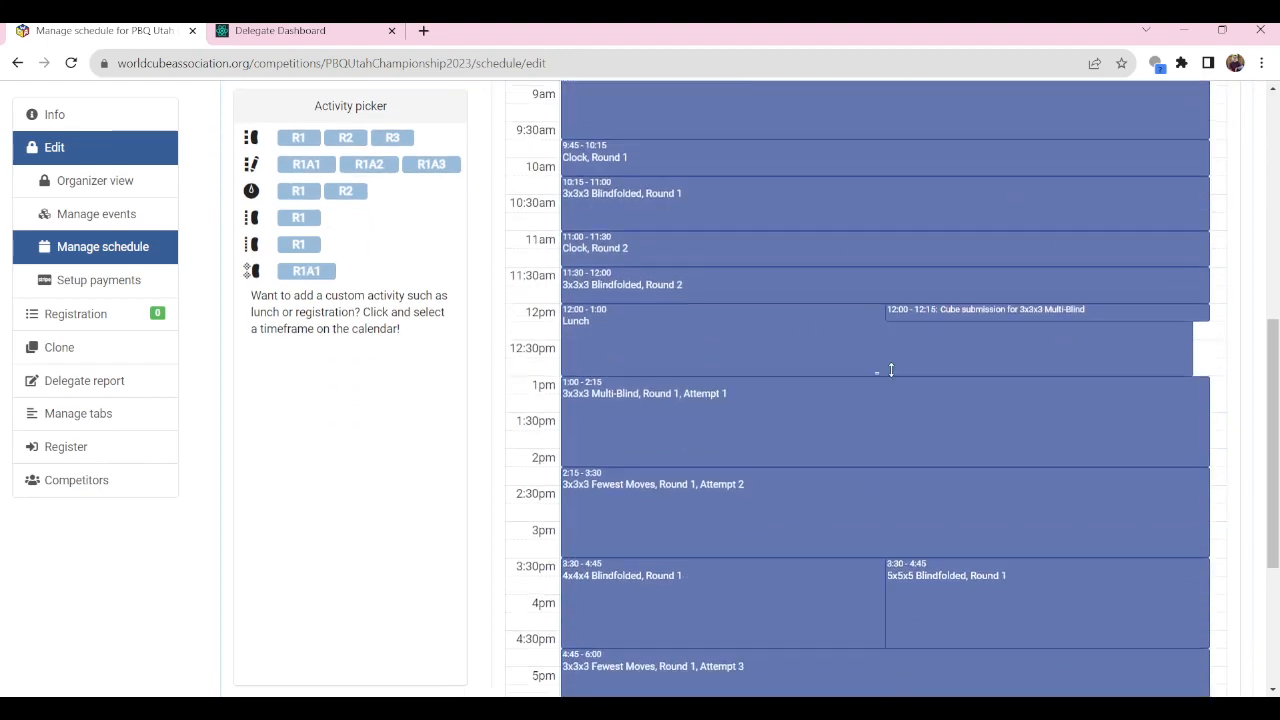
pyautogui.scroll(5, 886, 366)
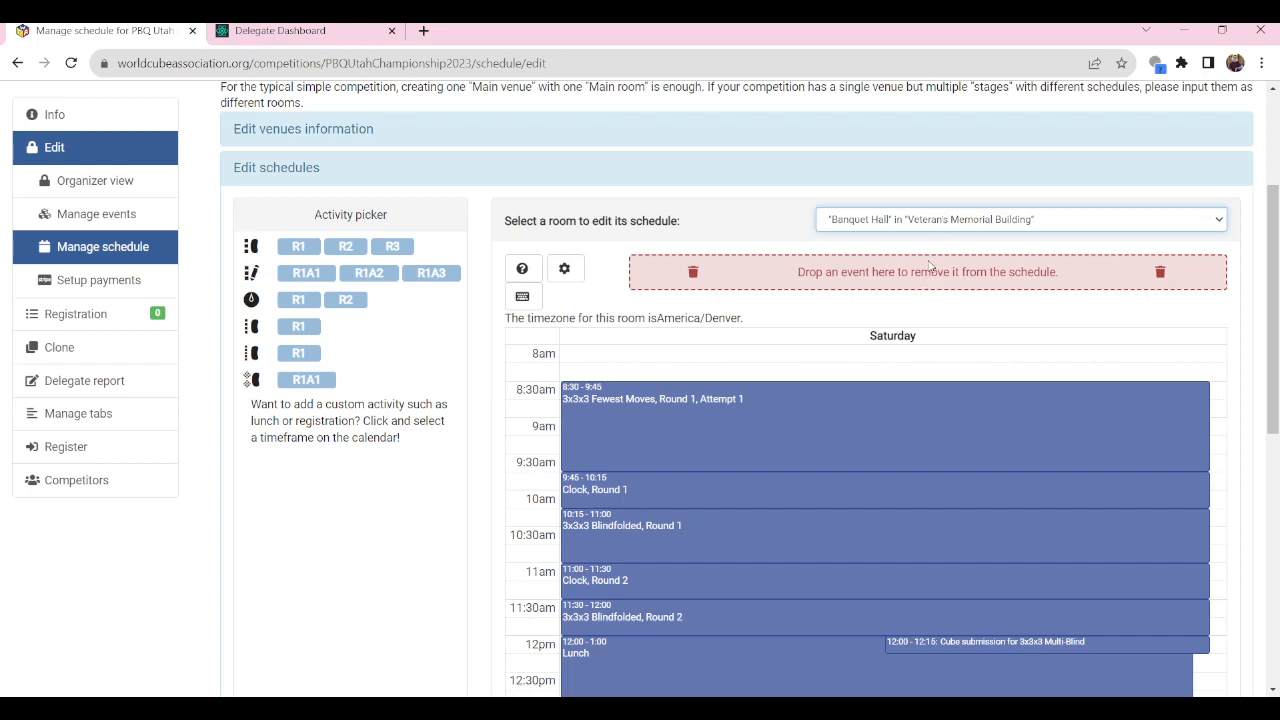
# - Select the Example room for schedule editing and look over its Saturday schedule
pyautogui.click(929, 265)
pyautogui.scroll(-2, 771, 555)
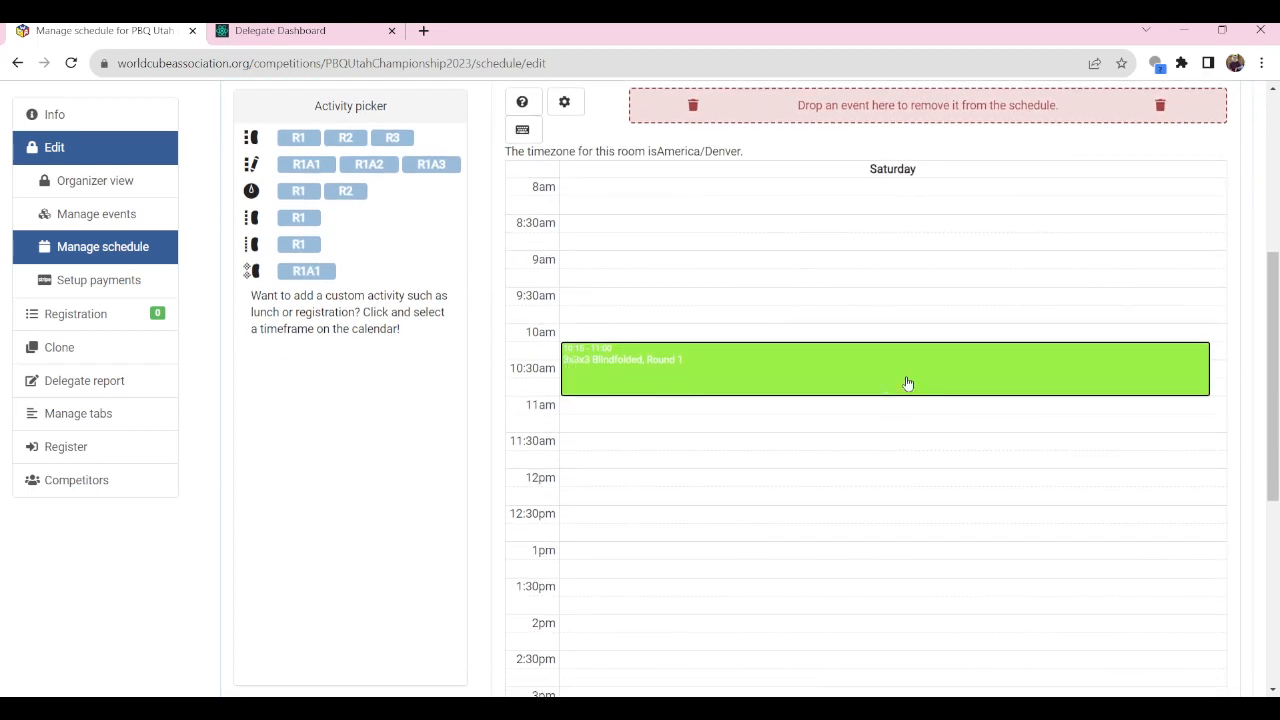
pyautogui.scroll(3, 907, 383)
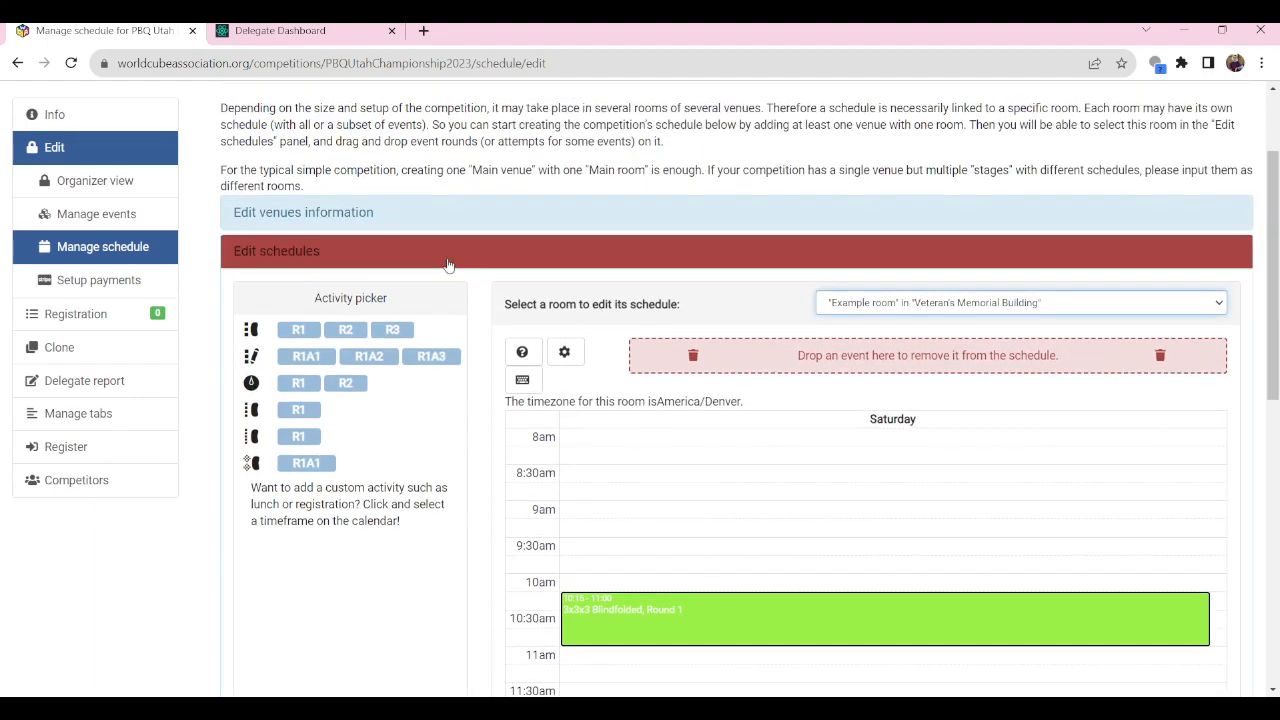
pyautogui.scroll(-8, 471, 443)
pyautogui.scroll(5, 580, 389)
pyautogui.scroll(5, 580, 389)
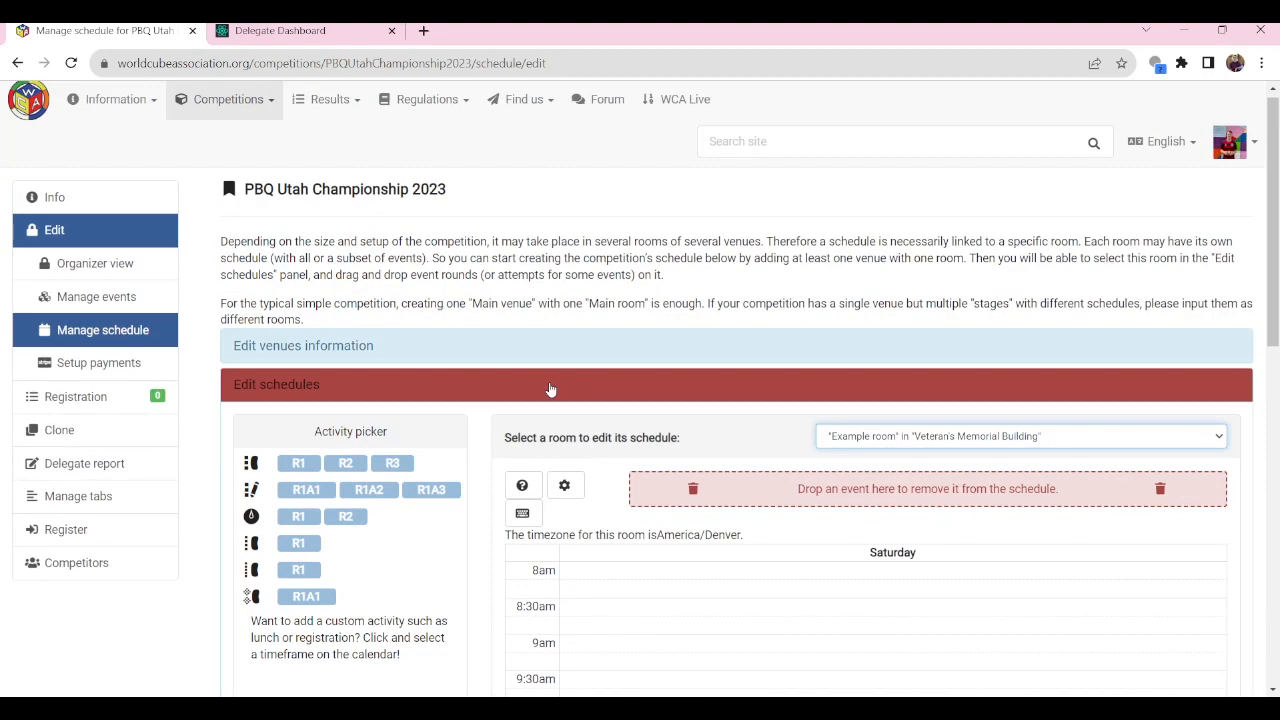
# - Add Clock, Round 1 to the Example room's Saturday schedule and save the schedule changes
pyautogui.scroll(-5, 845, 369)
pyautogui.scroll(1, 418, 359)
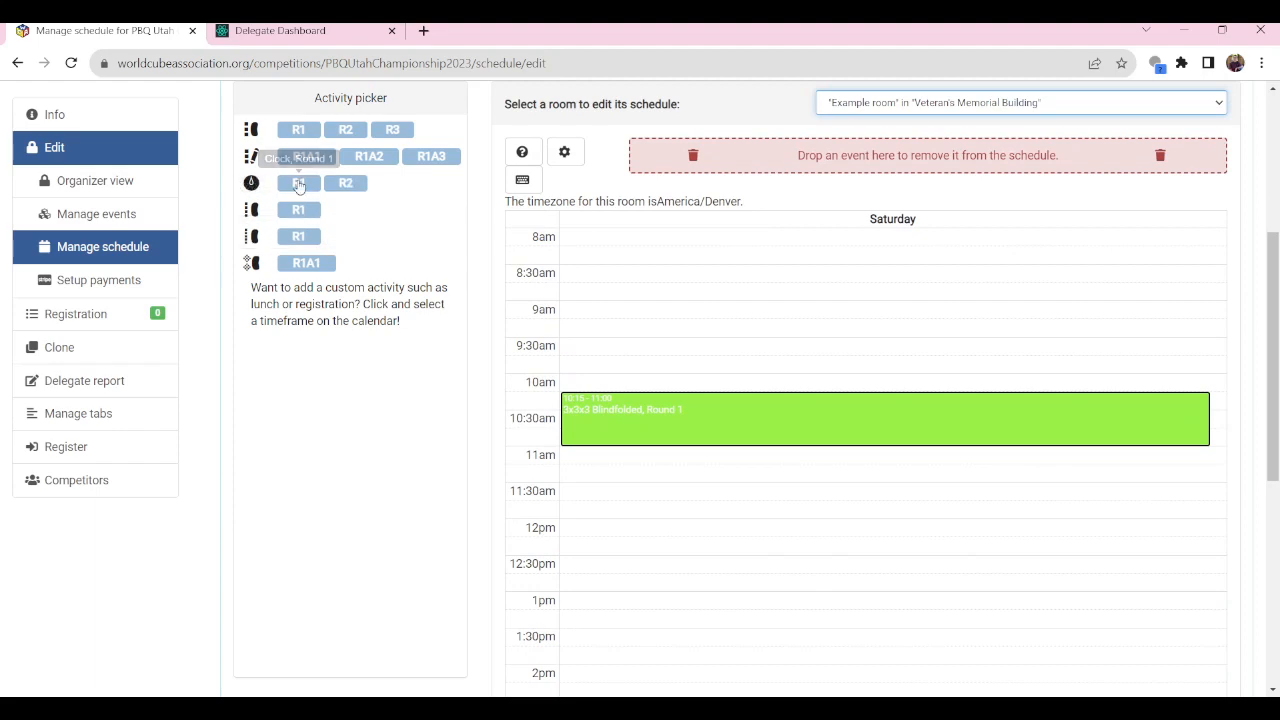
pyautogui.moveTo(298, 183); pyautogui.dragTo(640, 518)
pyautogui.scroll(-5, 515, 545)
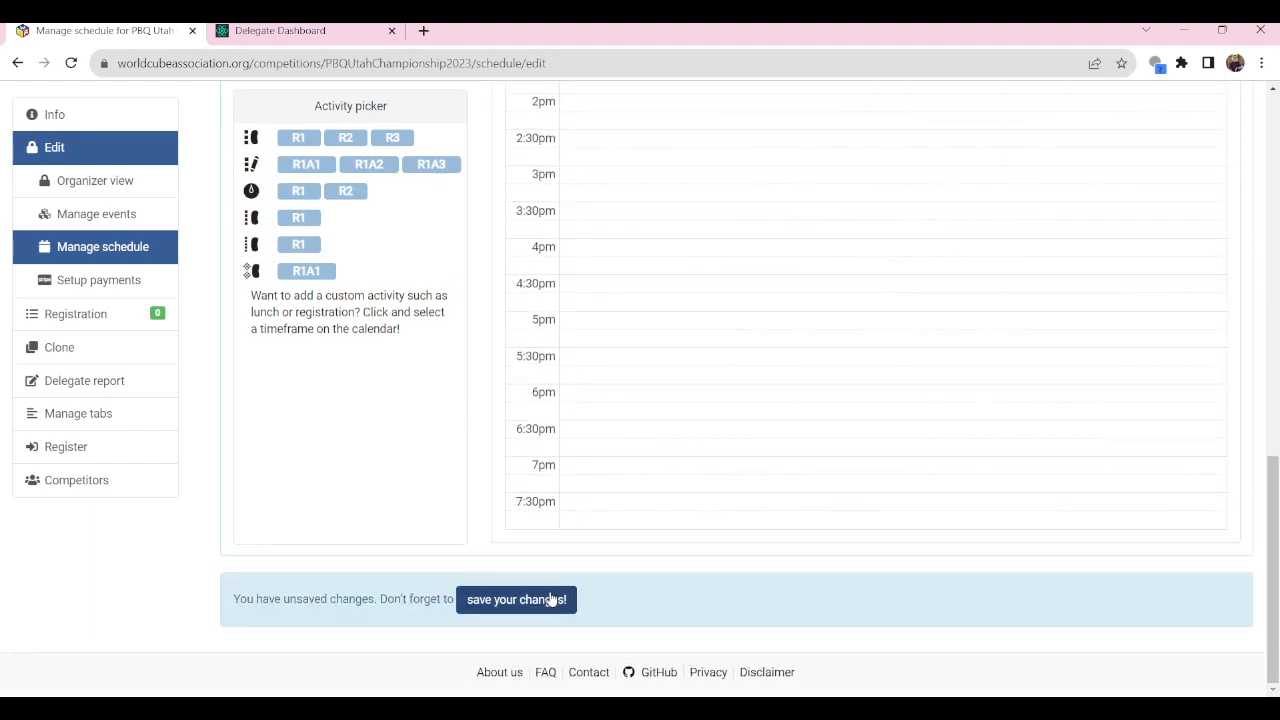
pyautogui.click(557, 600)
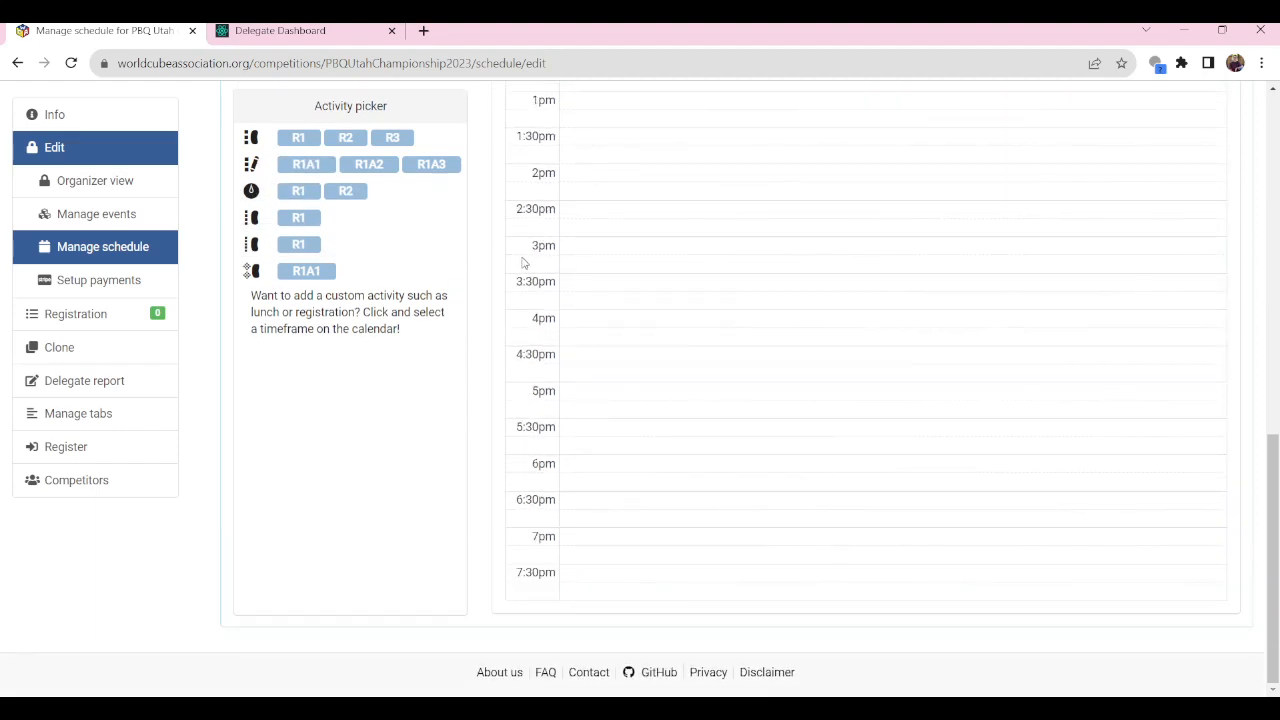
pyautogui.scroll(3, 522, 262)
# - Switch to Delegate Dashboard, reload it, and open PBQ Utah Championship 2023 from the upcoming competitions
pyautogui.click(280, 30)
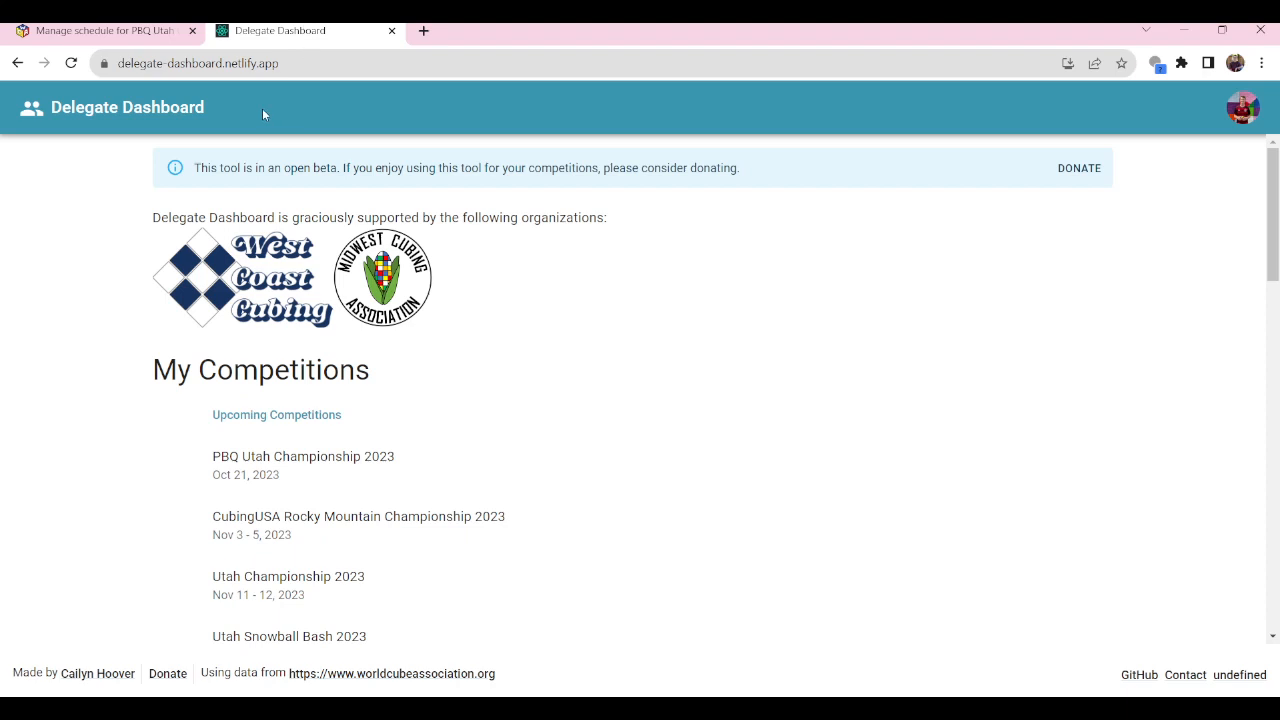
pyautogui.click(72, 63)
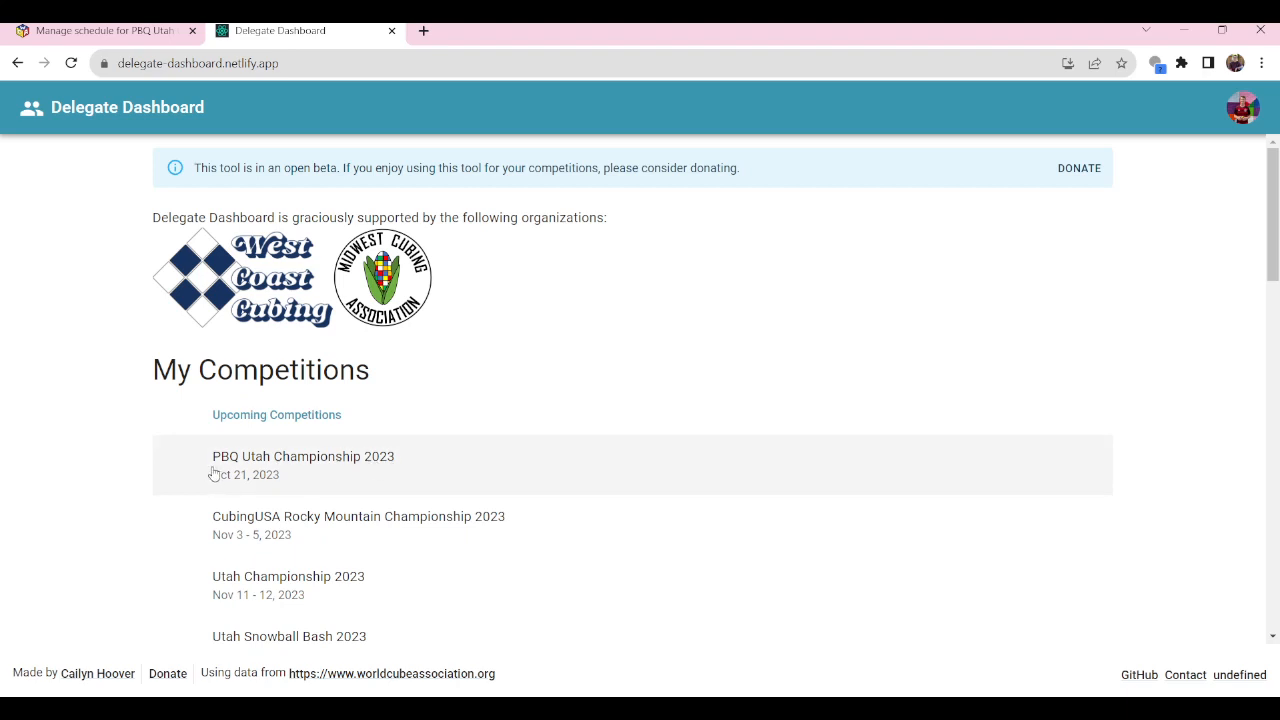
pyautogui.click(399, 462)
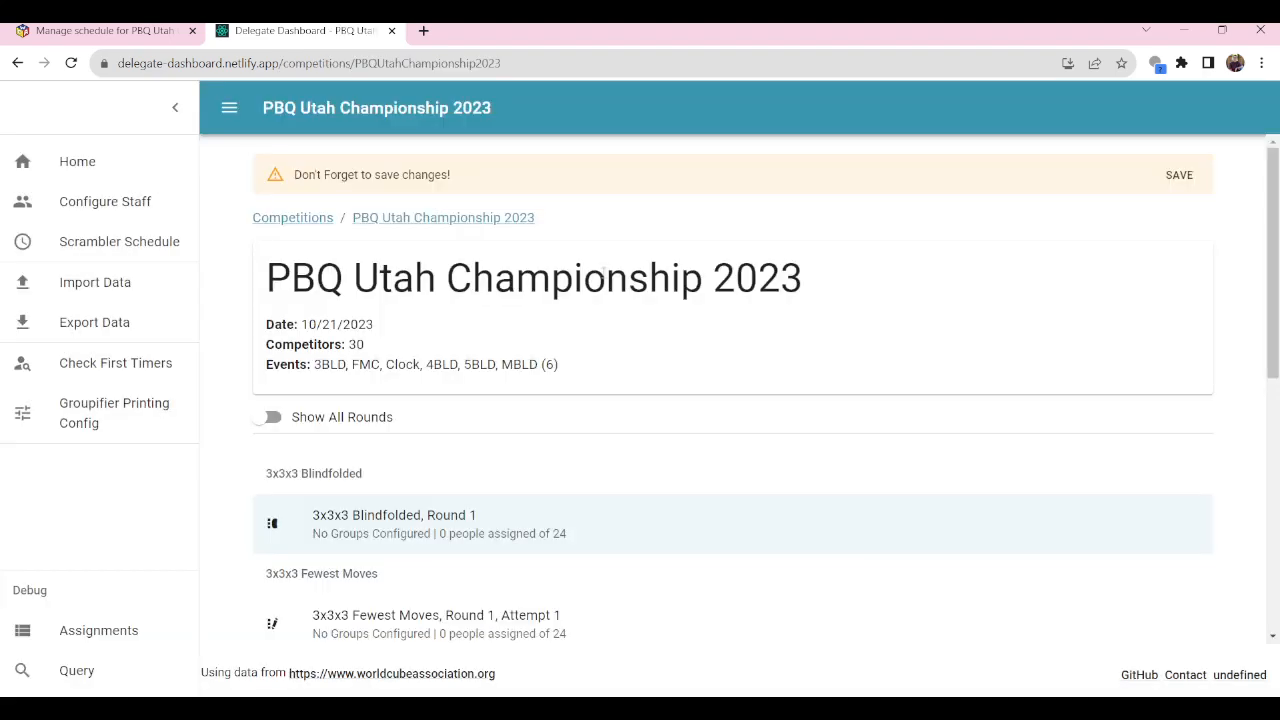
# - Look through the competition's list of rounds and open 3x3x3 Blindfolded, Round 1
pyautogui.scroll(-1, 560, 374)
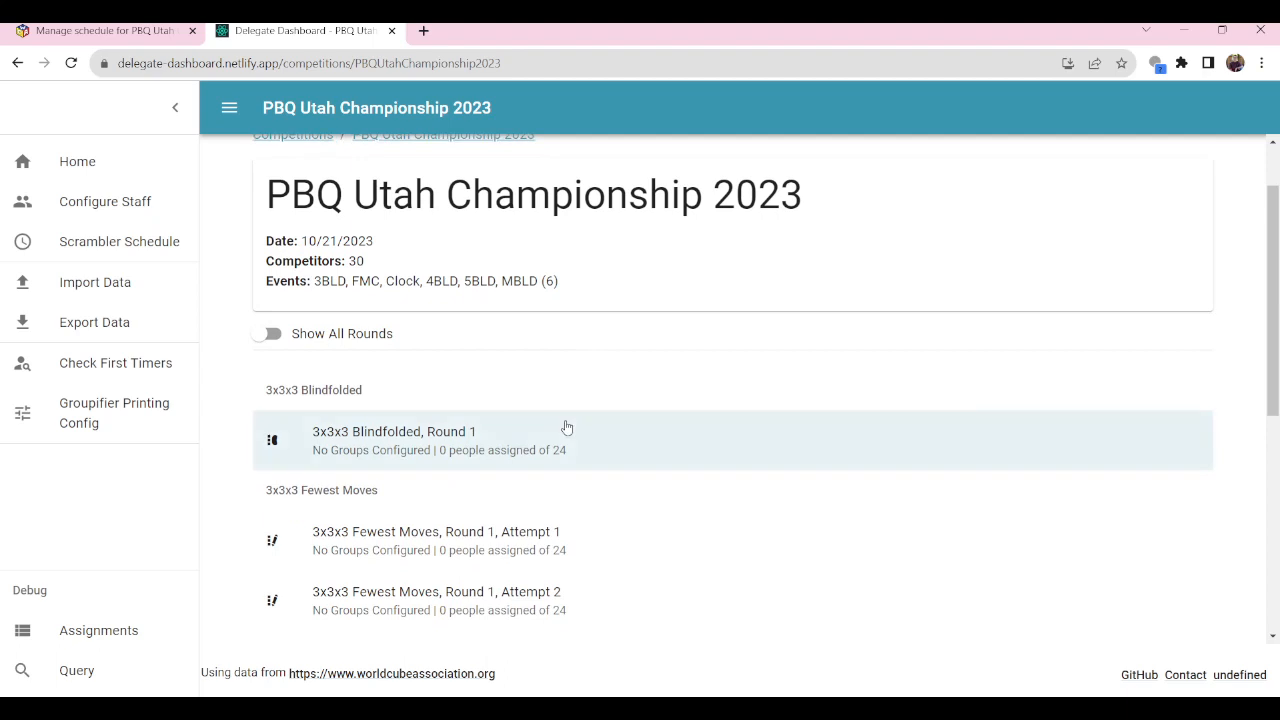
pyautogui.scroll(-2, 550, 340)
pyautogui.scroll(-3, 515, 292)
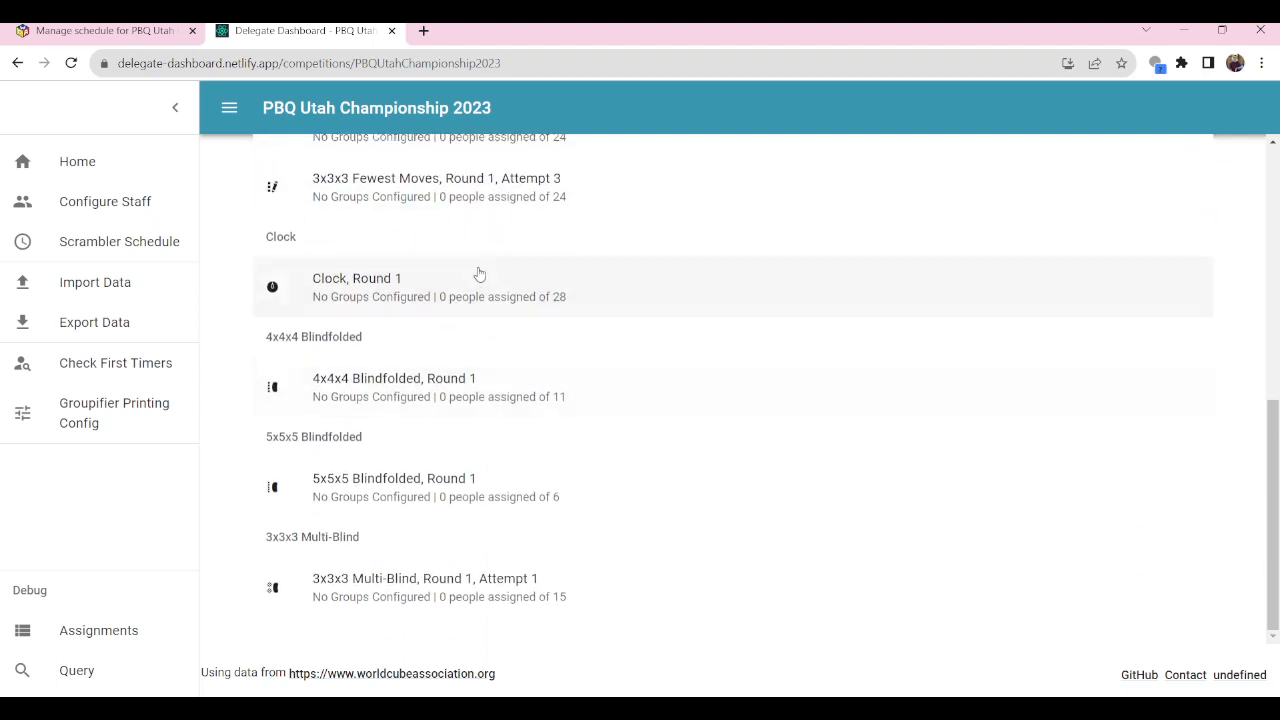
pyautogui.scroll(3, 474, 571)
pyautogui.scroll(1, 463, 241)
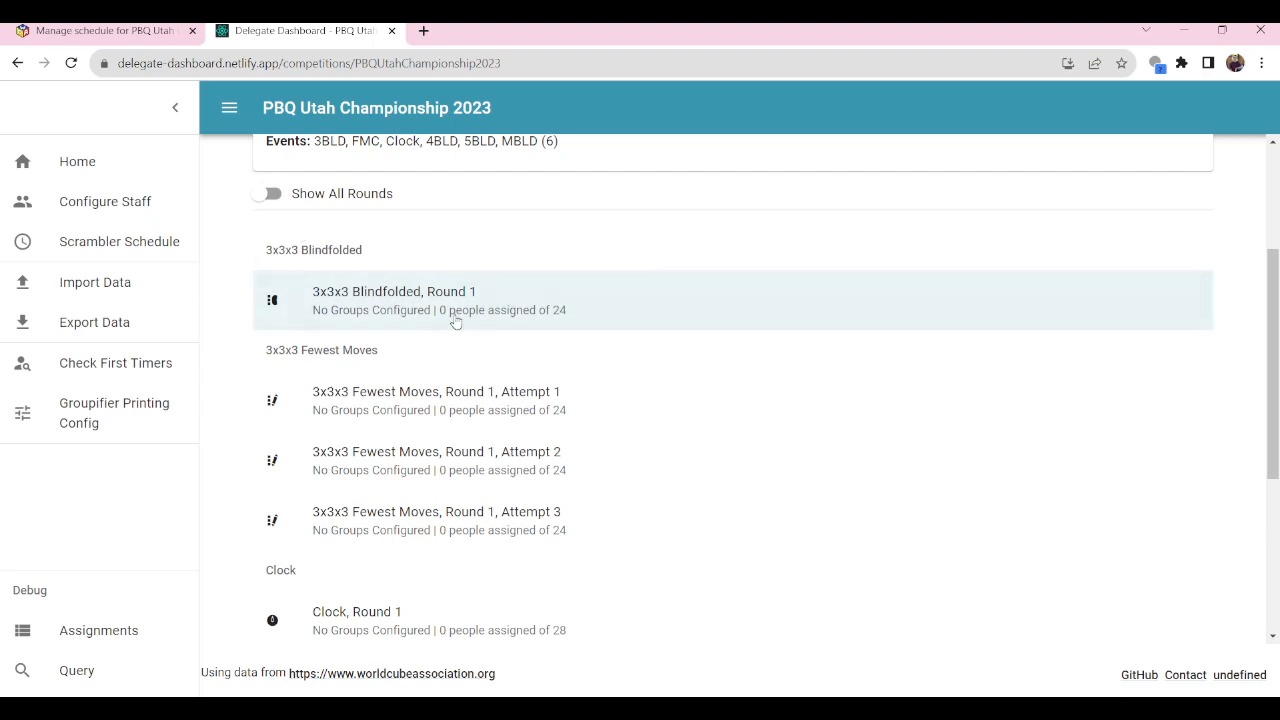
pyautogui.scroll(-4, 460, 335)
pyautogui.scroll(6, 471, 400)
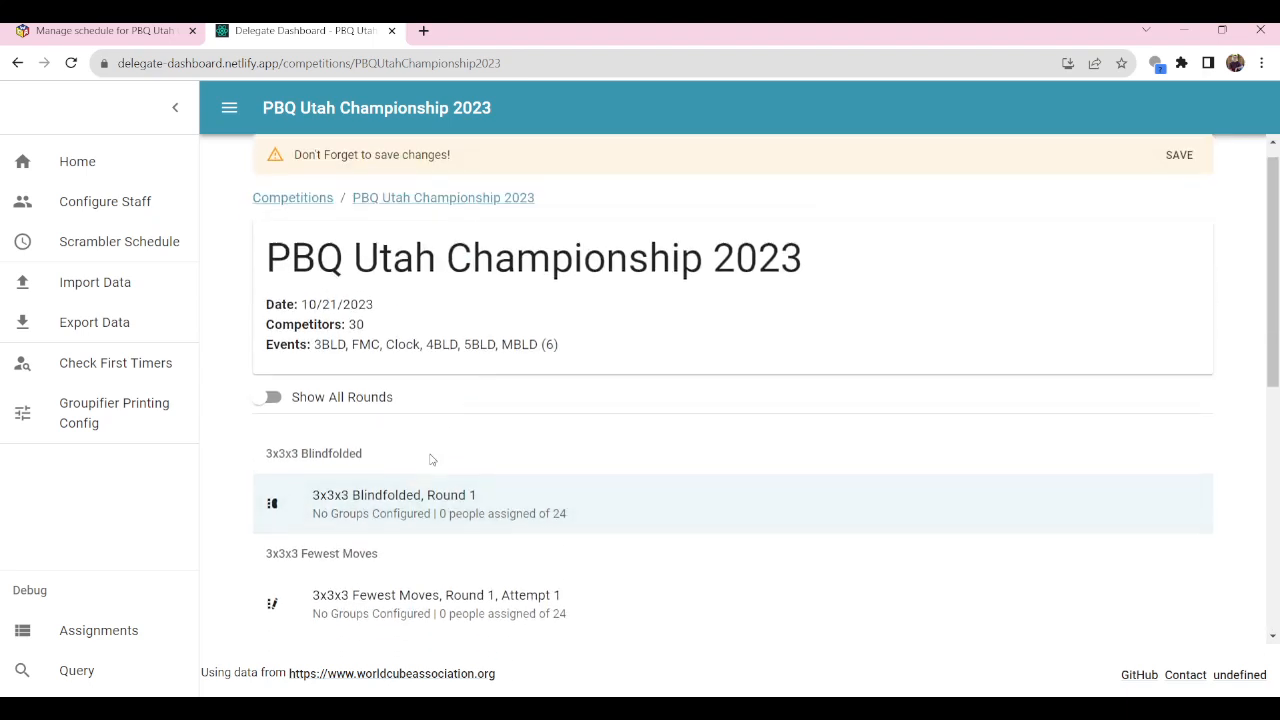
pyautogui.scroll(-2, 431, 459)
pyautogui.click(479, 369)
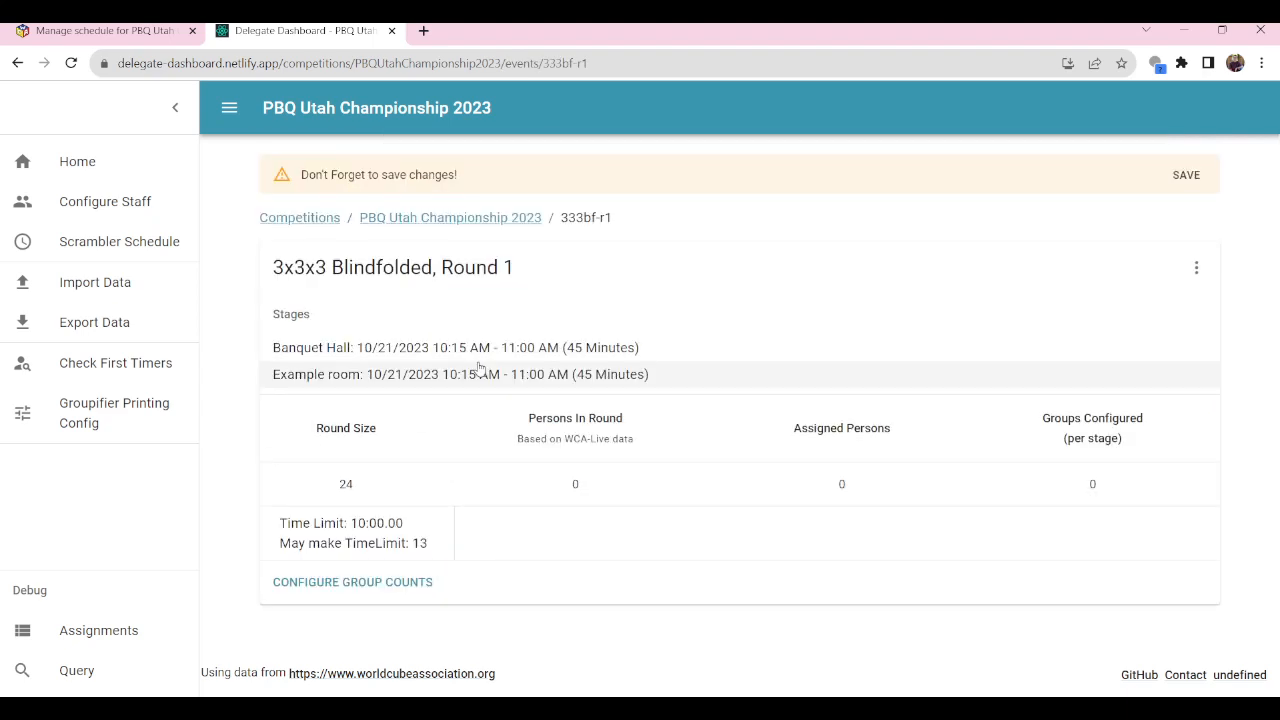
# - Configure 2 groups spread across all stages for 3x3x3 Blindfolded, Round 1, and create them
pyautogui.click(392, 584)
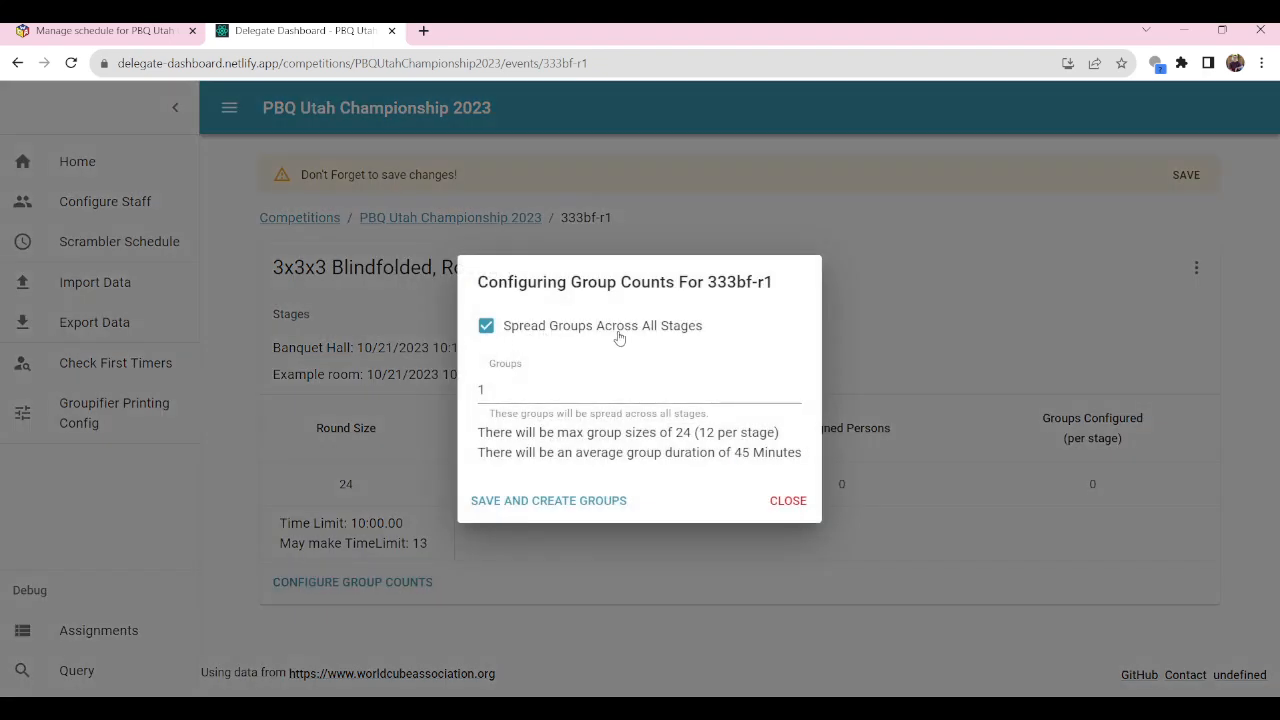
pyautogui.click(796, 387)
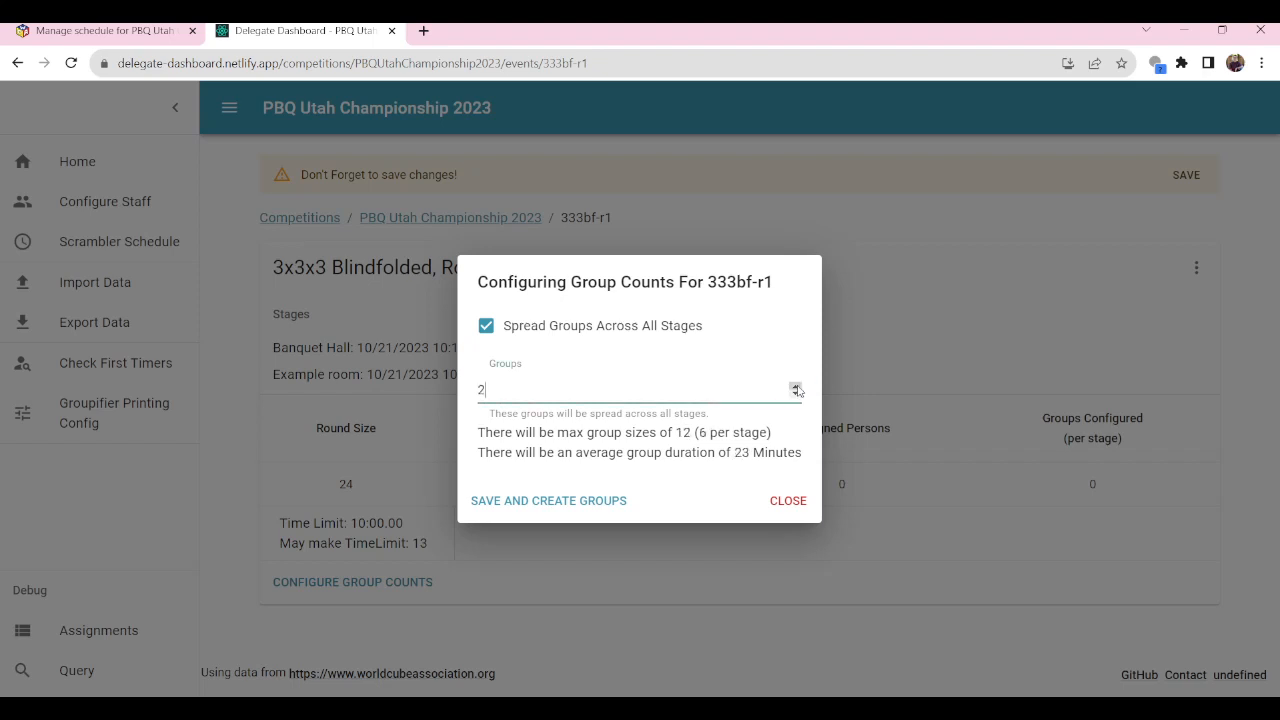
pyautogui.click(590, 503)
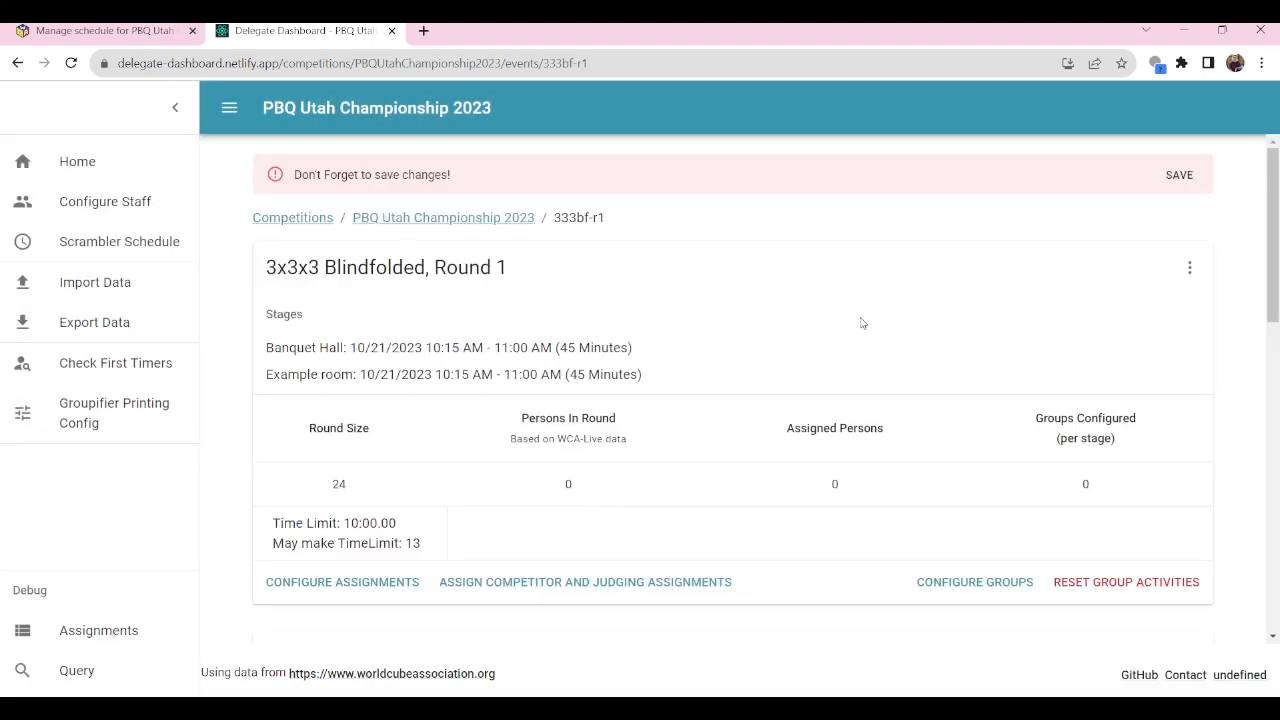
# - Show all competitors in the round's assignment configuration, examine the group columns for Banquet Hall and Example room, and close it
pyautogui.scroll(-3, 755, 338)
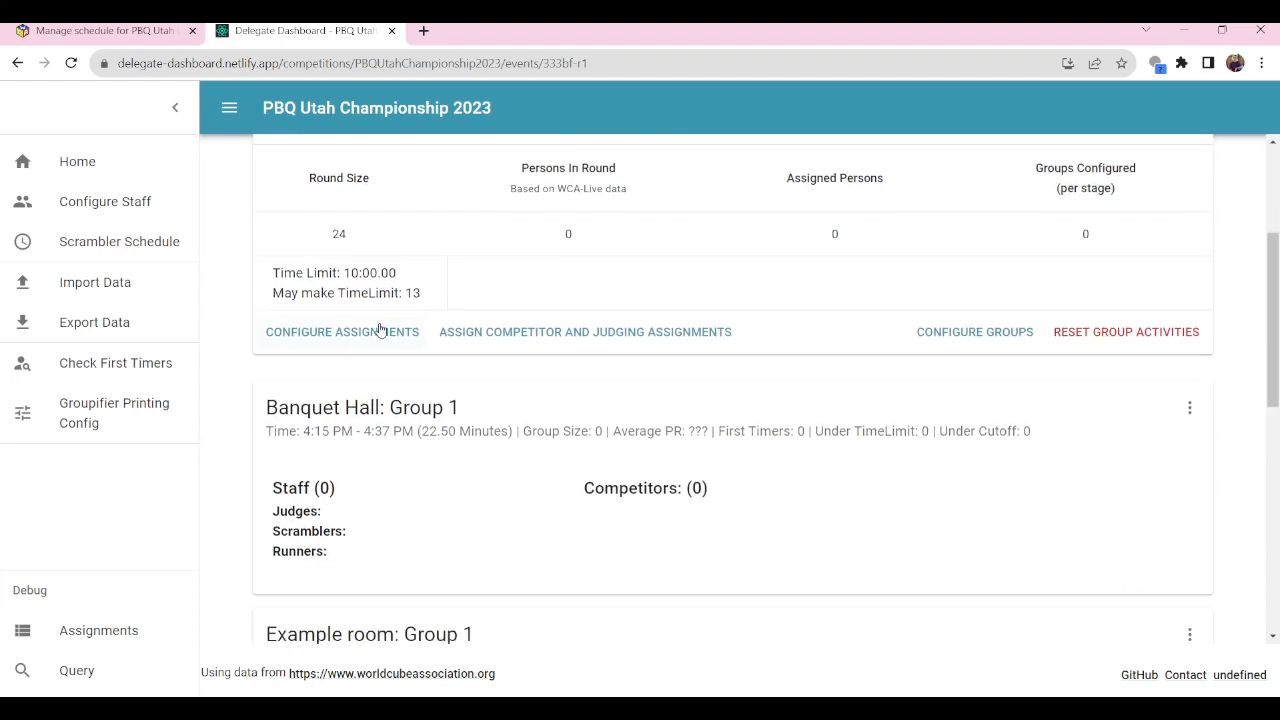
pyautogui.click(385, 337)
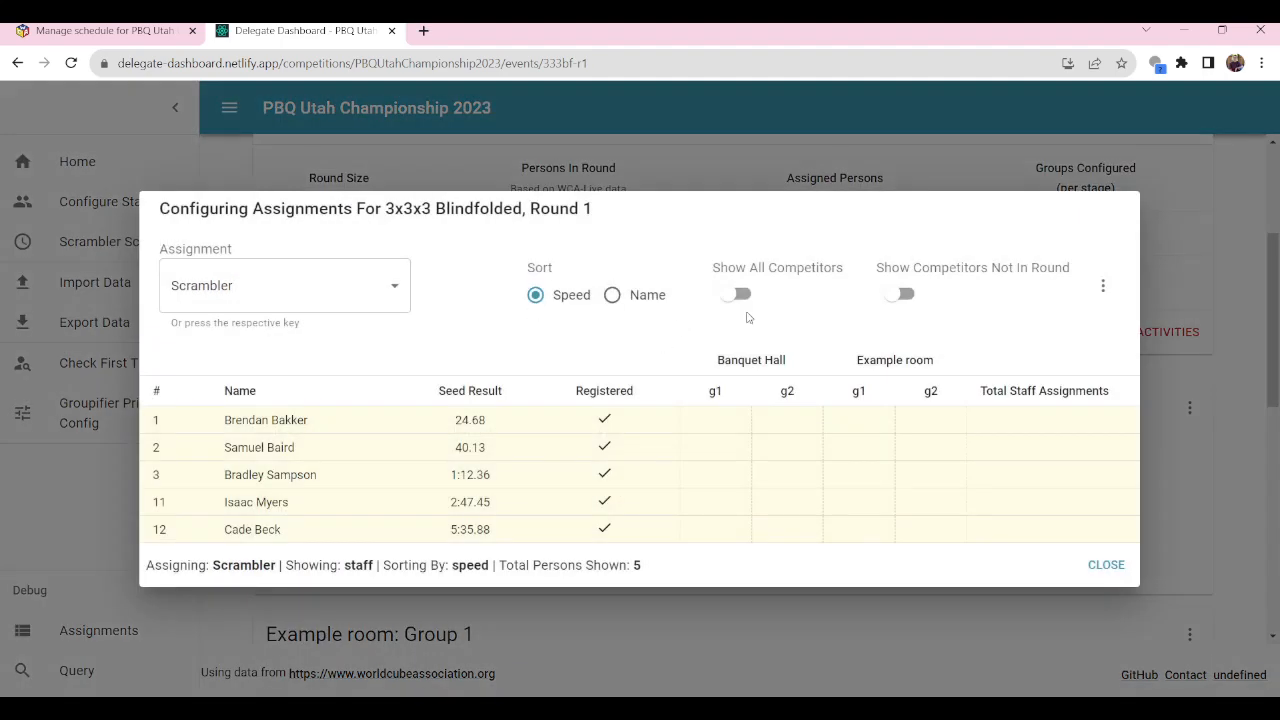
pyautogui.click(737, 295)
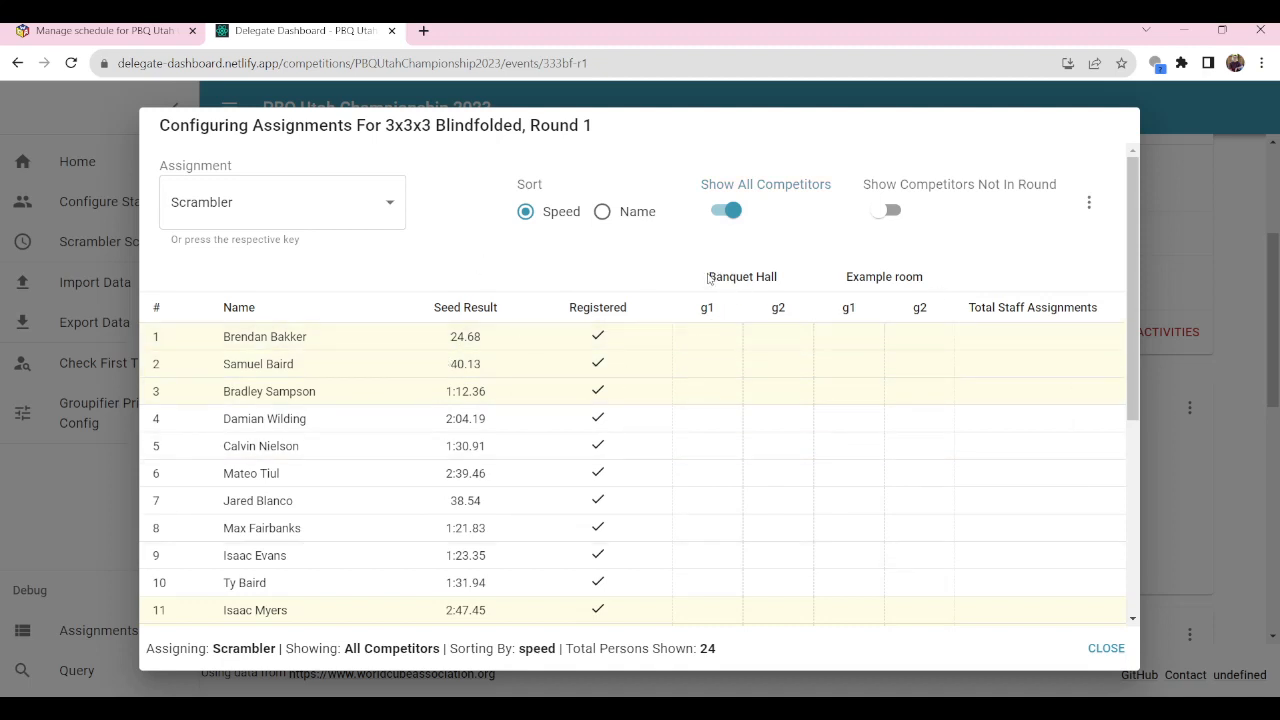
pyautogui.moveTo(708, 279); pyautogui.dragTo(939, 282)
pyautogui.click(772, 279)
pyautogui.click(938, 281)
pyautogui.scroll(-1, 860, 440)
pyautogui.scroll(-3, 878, 463)
pyautogui.scroll(5, 937, 349)
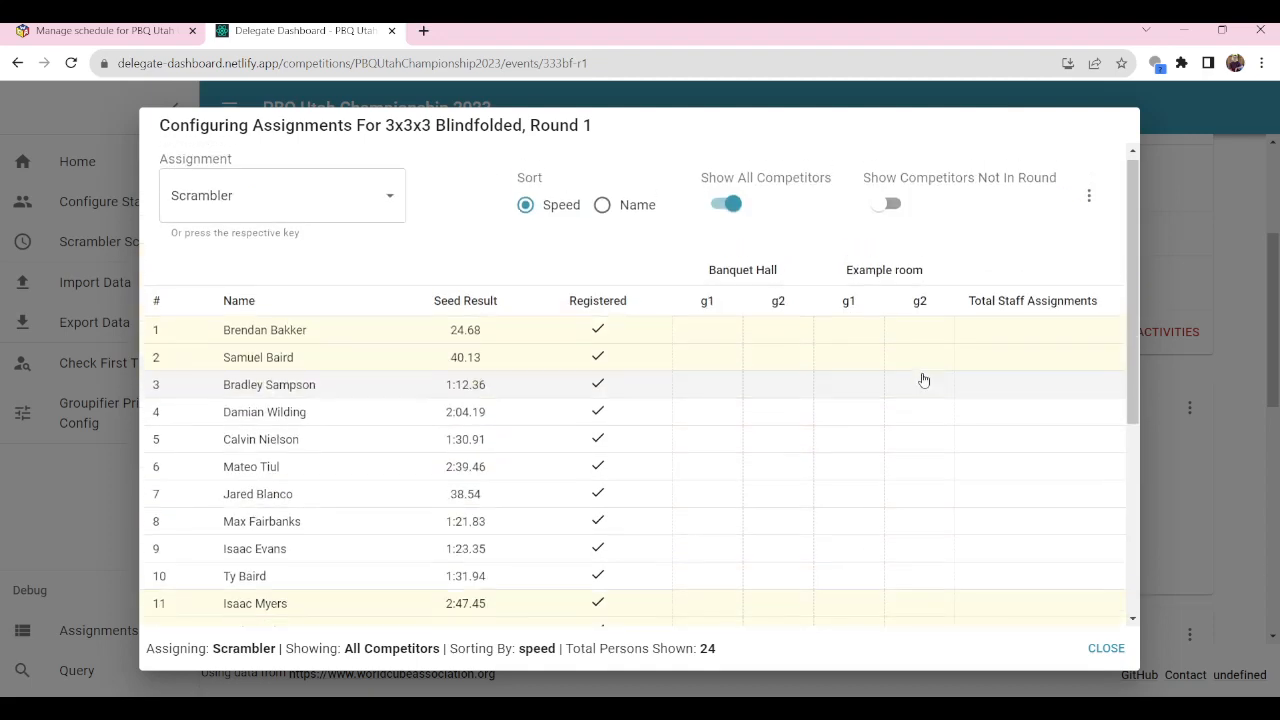
pyautogui.click(1198, 218)
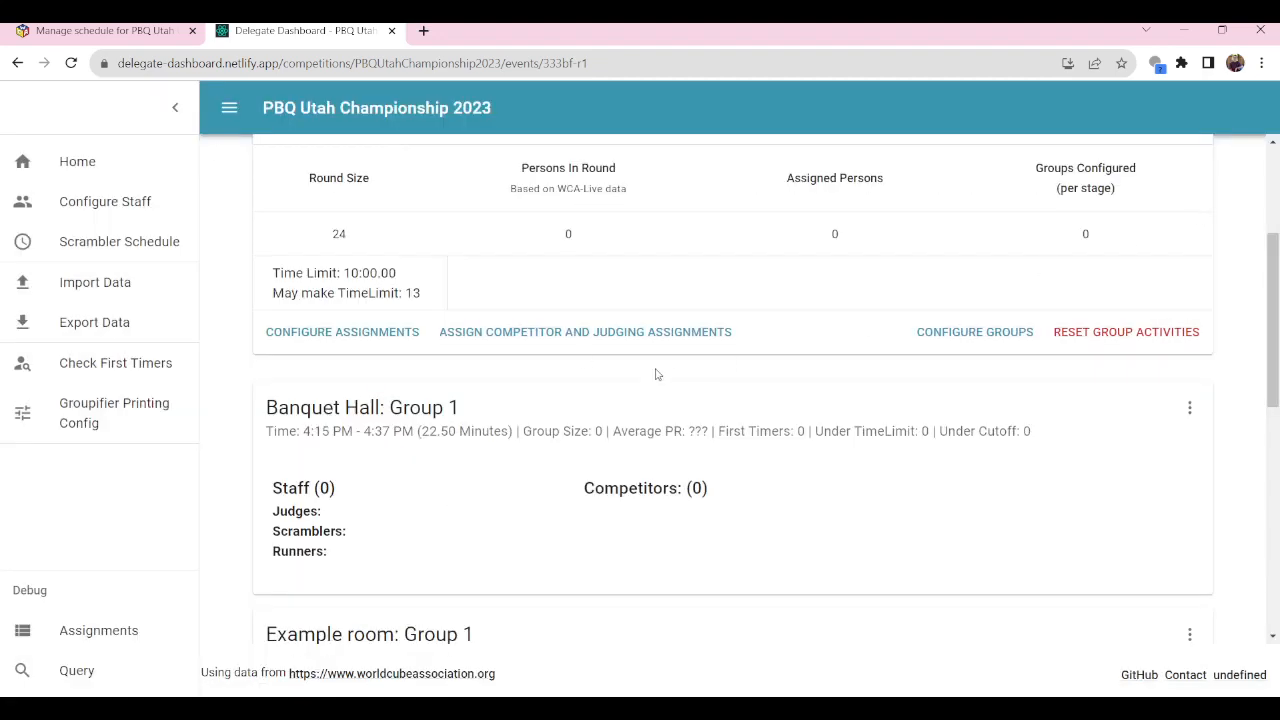
# - Generate the competitor and judging assignments for 3x3x3 Blindfolded, Round 1
pyautogui.click(594, 336)
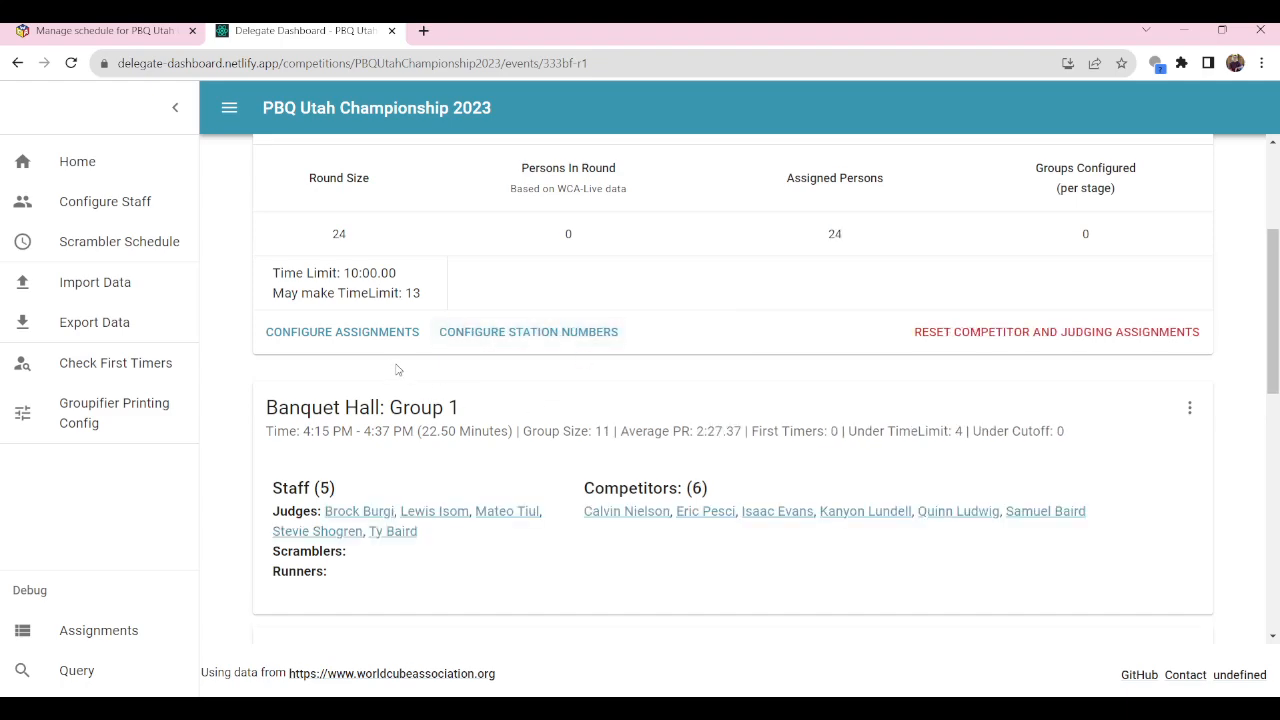
# - Open the round's assignment configuration and examine the available assignment types and each competitor's assignments in both rooms
pyautogui.click(381, 335)
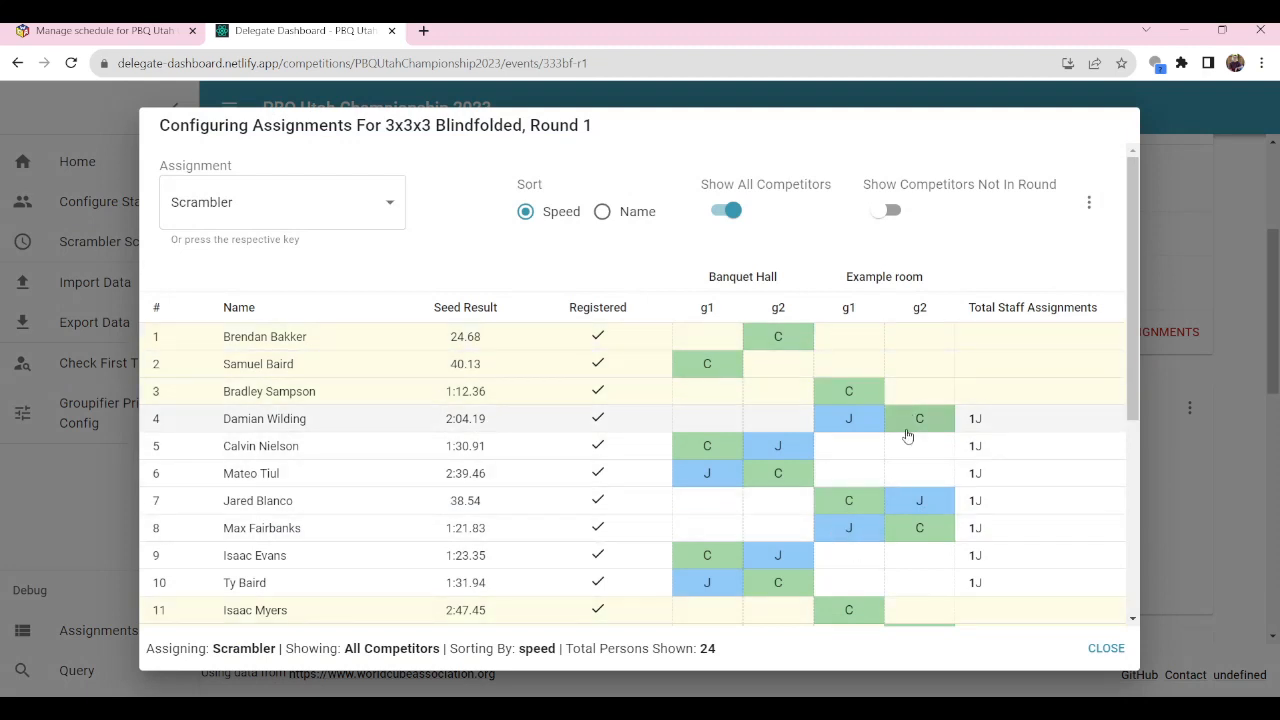
pyautogui.scroll(-1, 907, 435)
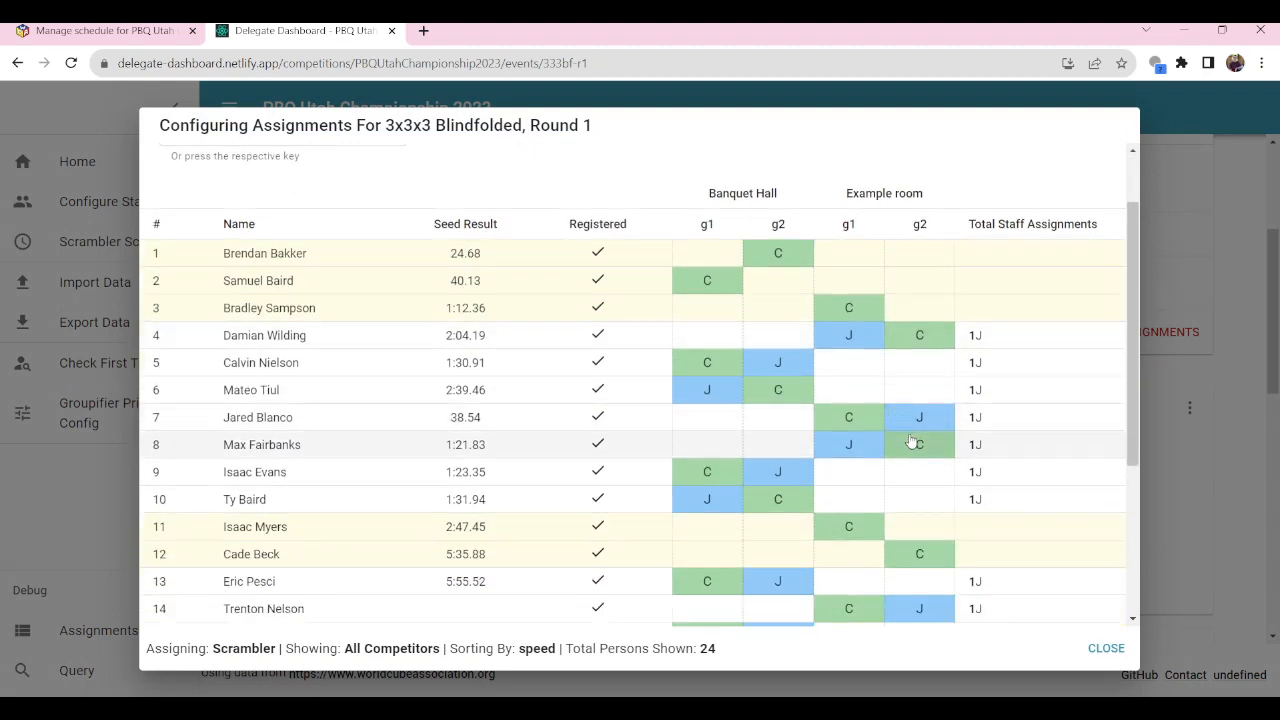
pyautogui.scroll(1, 912, 442)
pyautogui.click(323, 207)
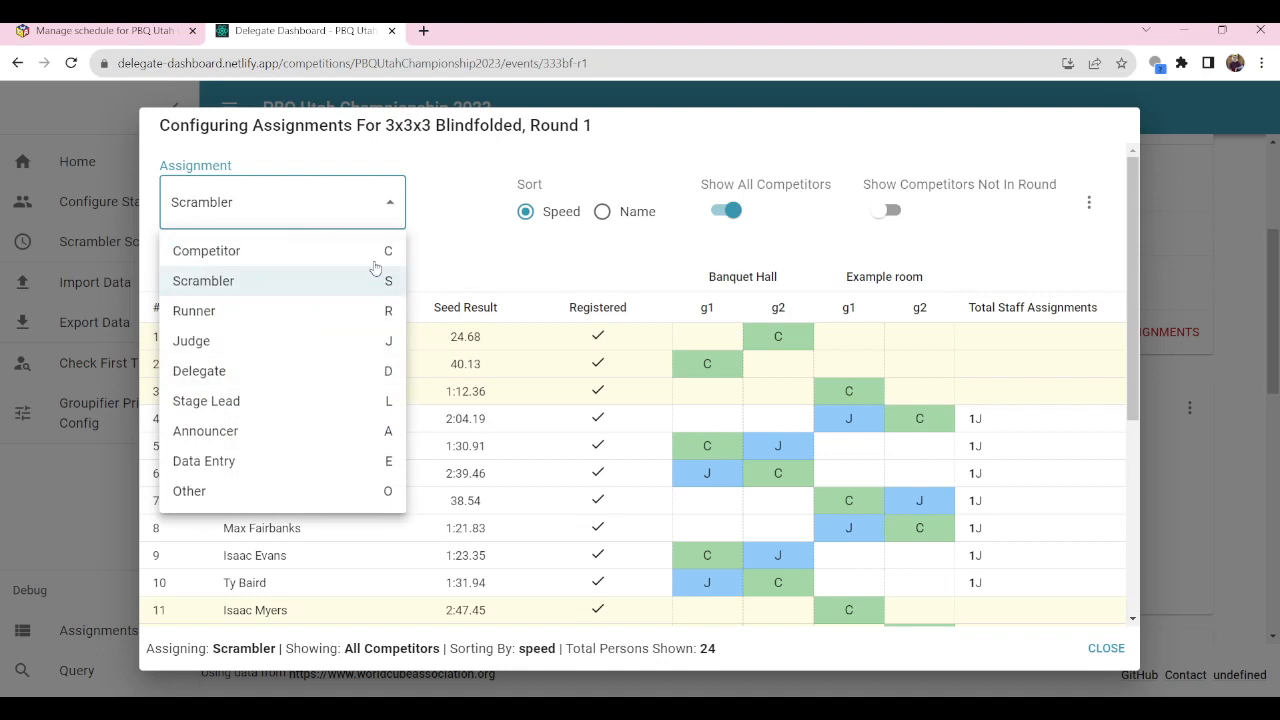
pyautogui.click(372, 205)
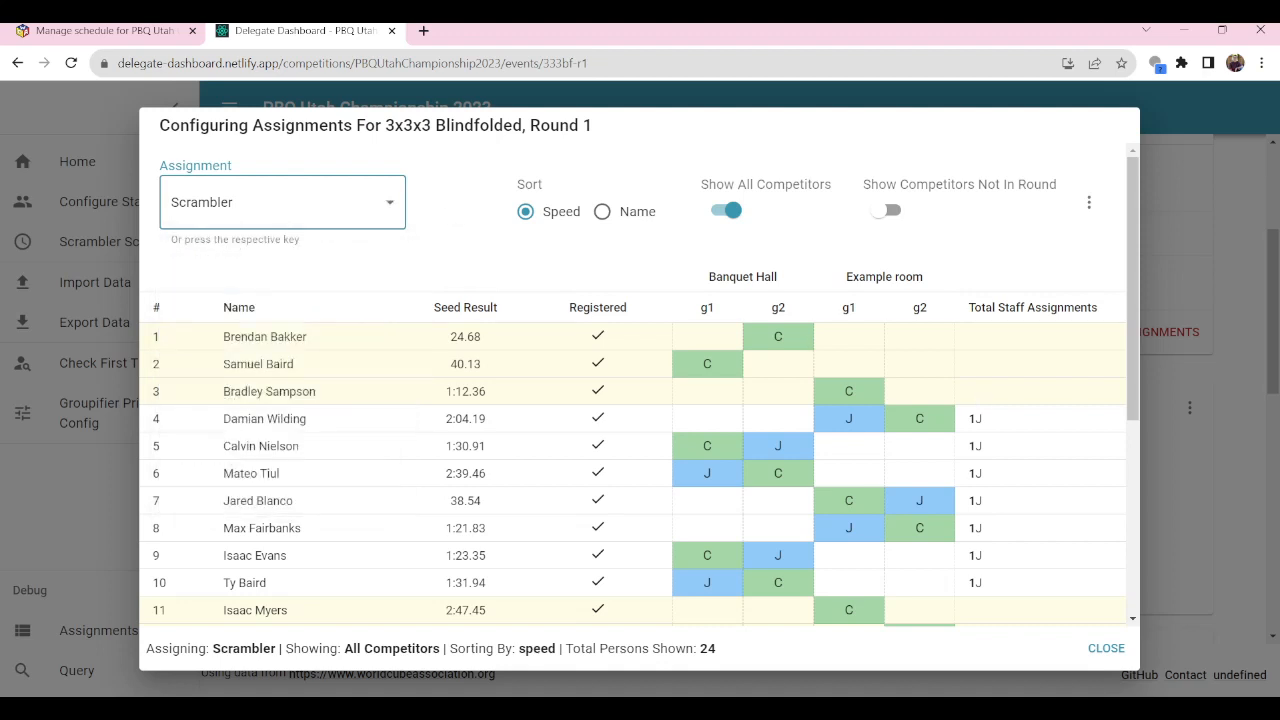
pyautogui.click(1179, 252)
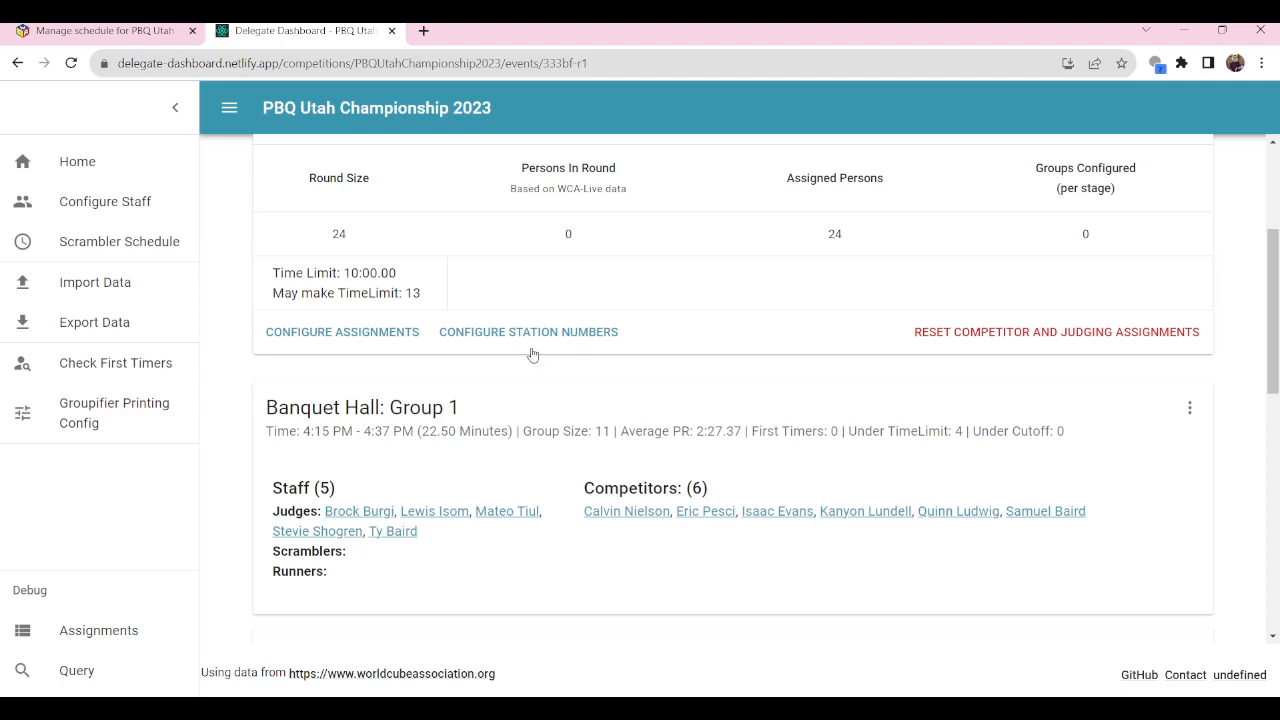
pyautogui.click(372, 337)
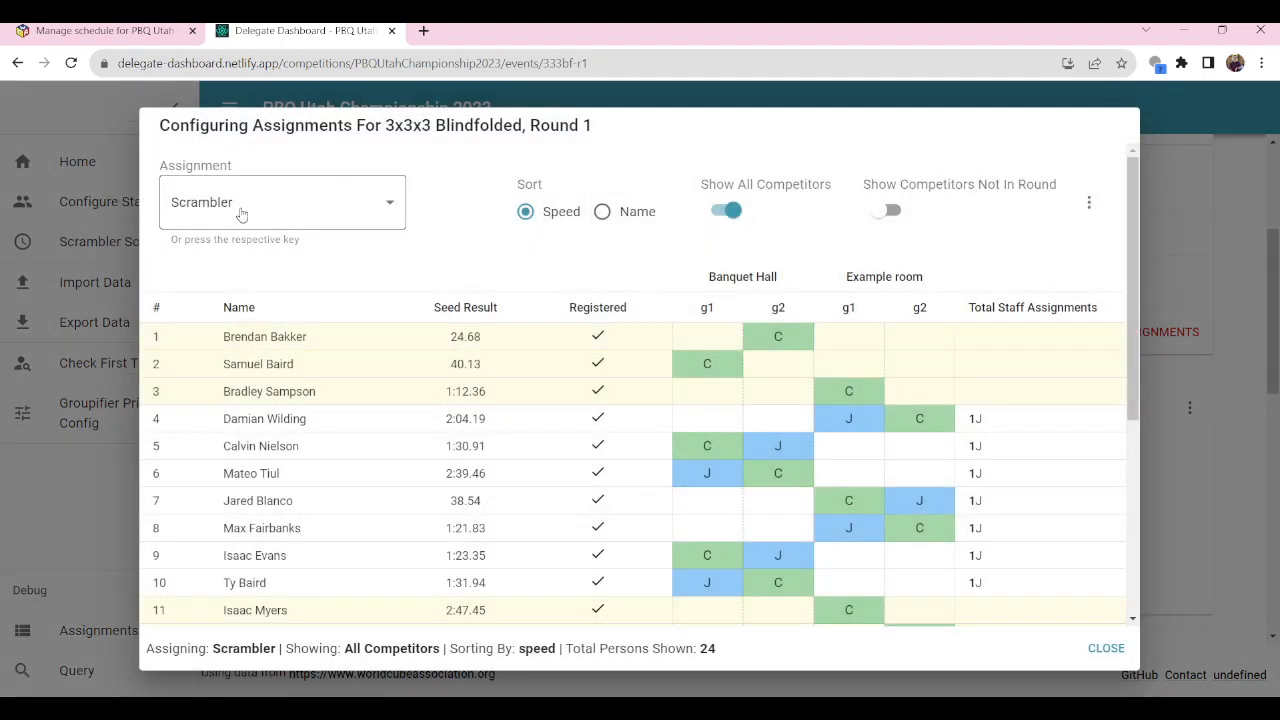
pyautogui.click(242, 205)
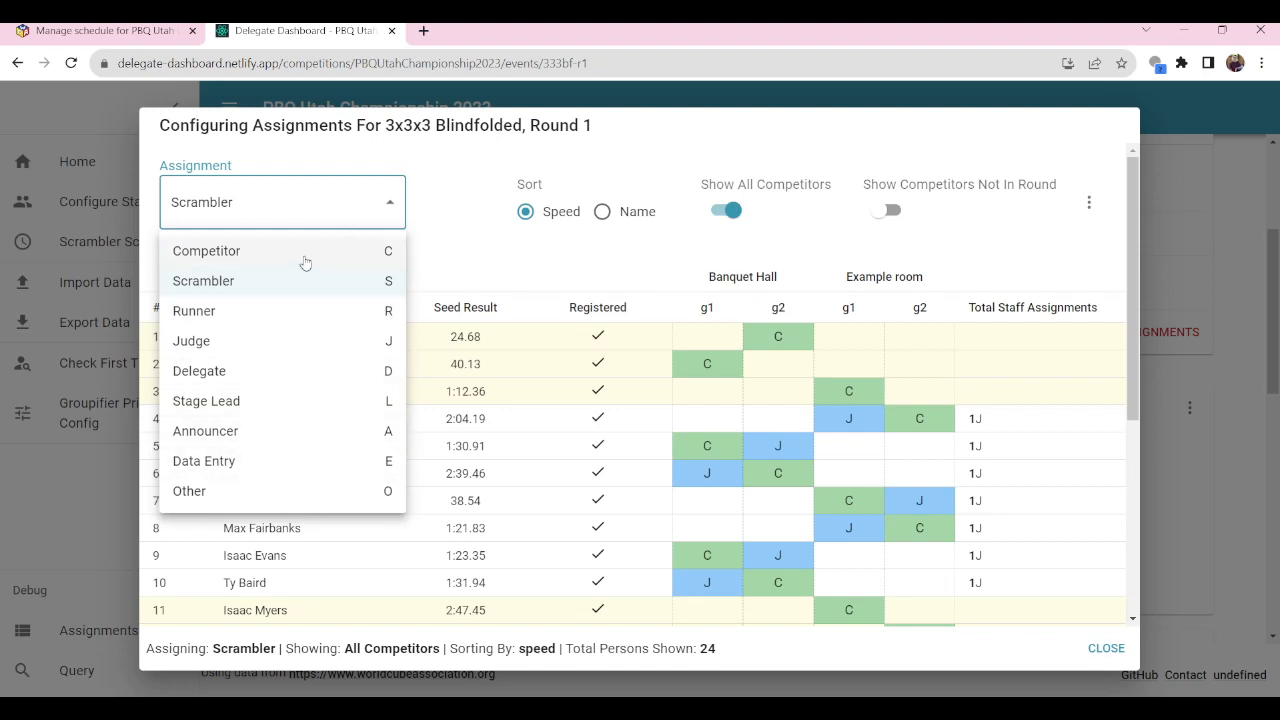
pyautogui.click(456, 206)
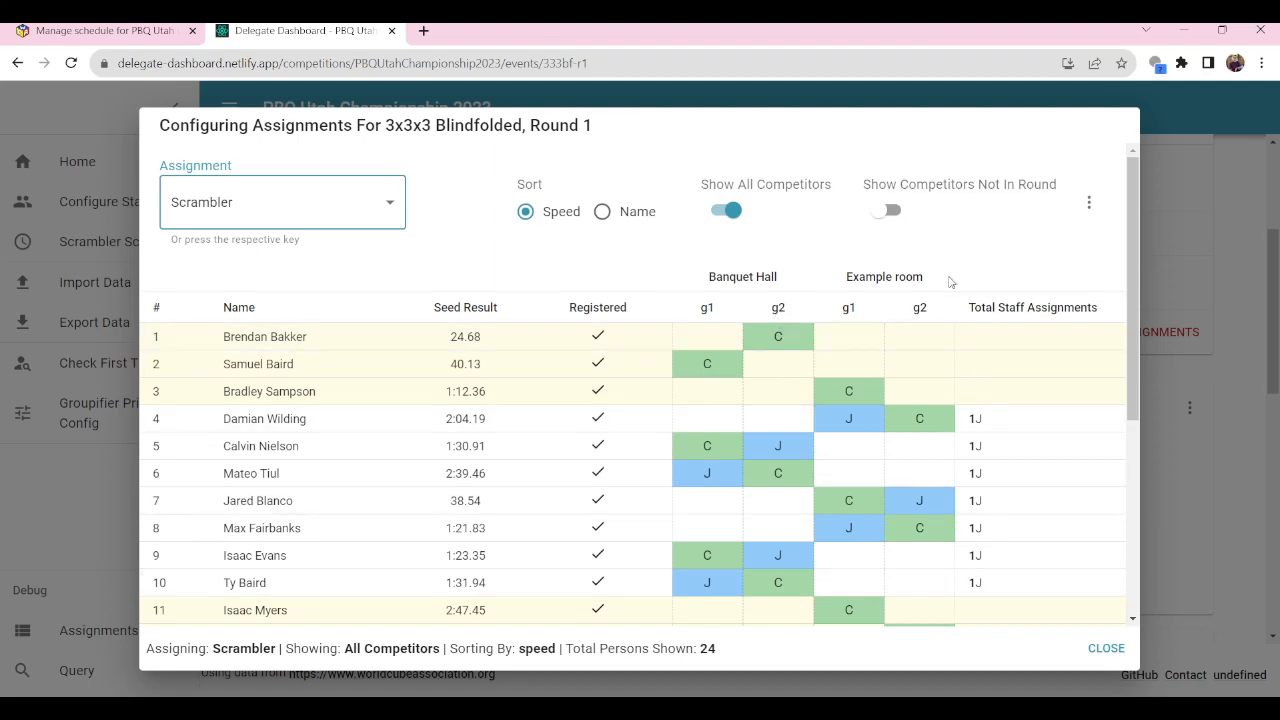
pyautogui.scroll(-1, 906, 485)
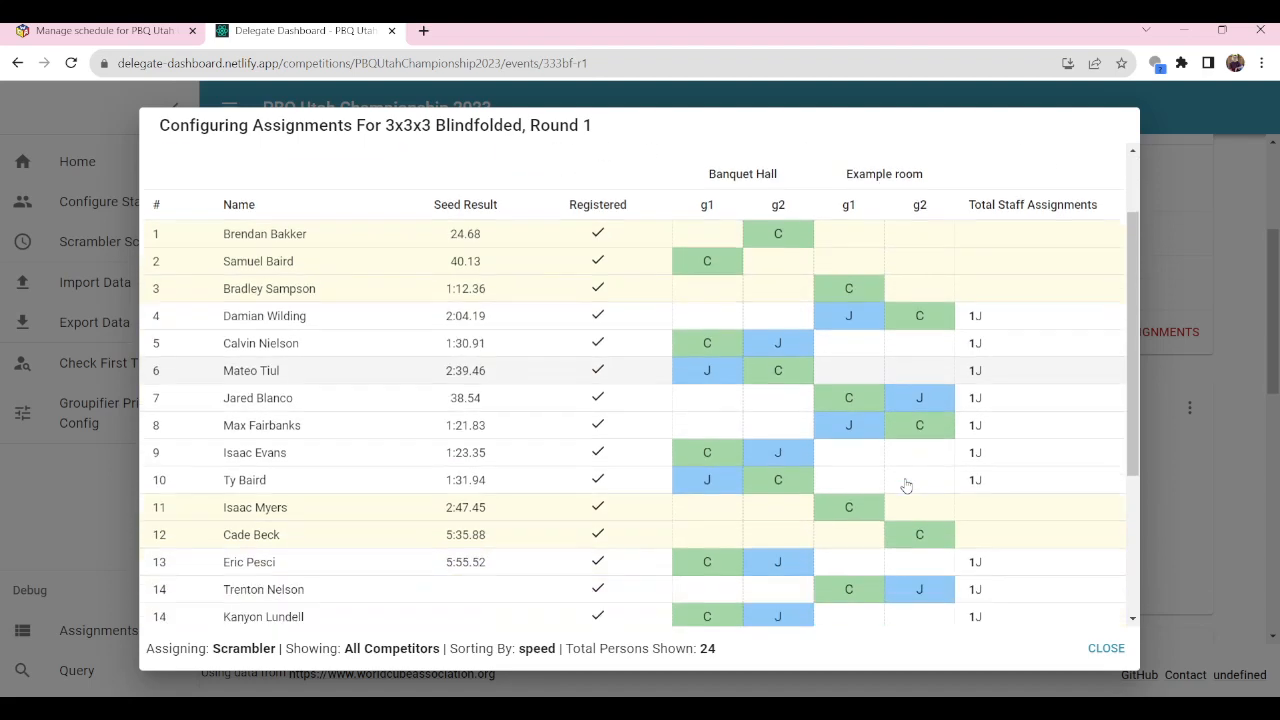
pyautogui.scroll(-3, 906, 485)
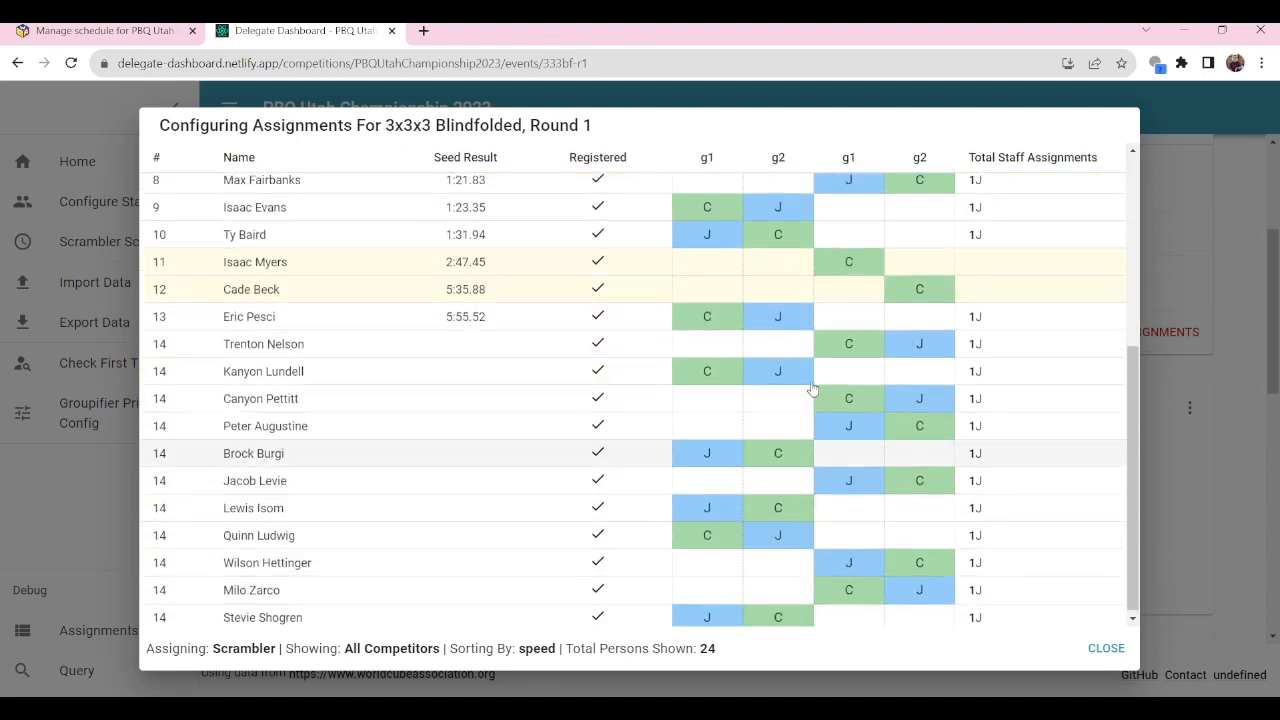
pyautogui.scroll(5, 813, 380)
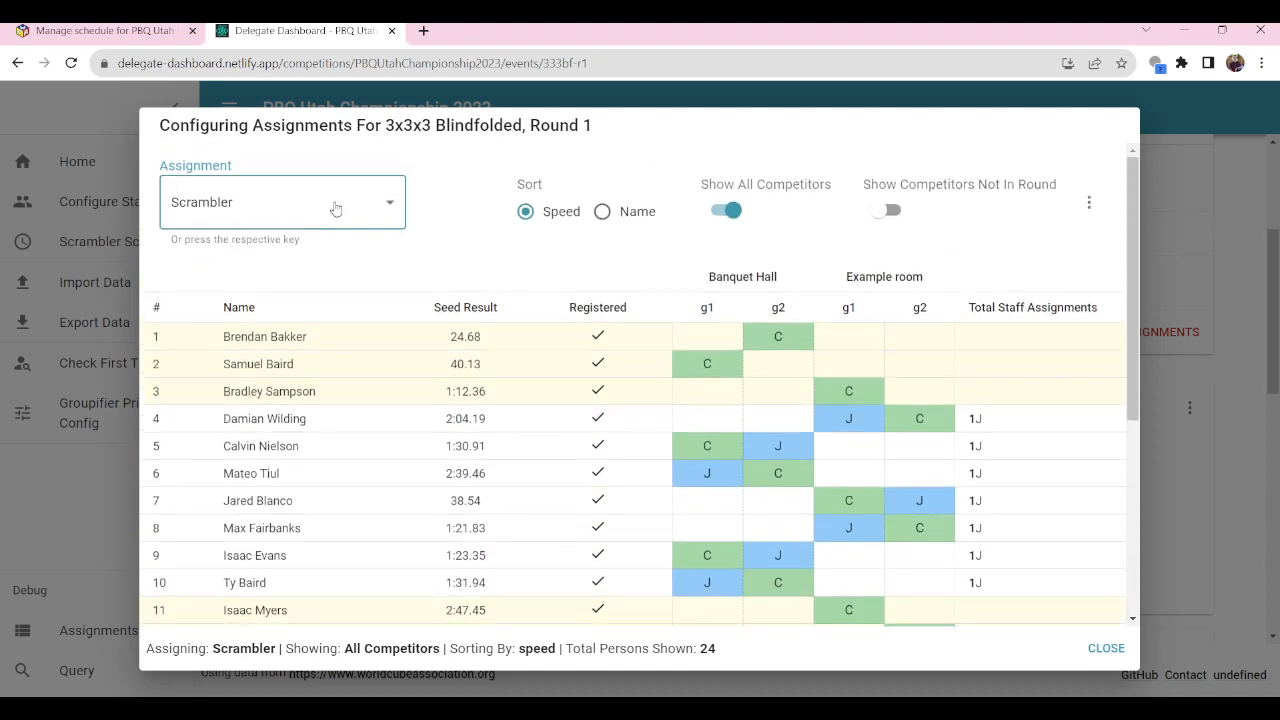
# - Assign scramblers: competitor 1 in Banquet Hall g1, 2 in Banquet Hall g2, 3 in Example room g2 and 4 in Example room g1
pyautogui.click(336, 208)
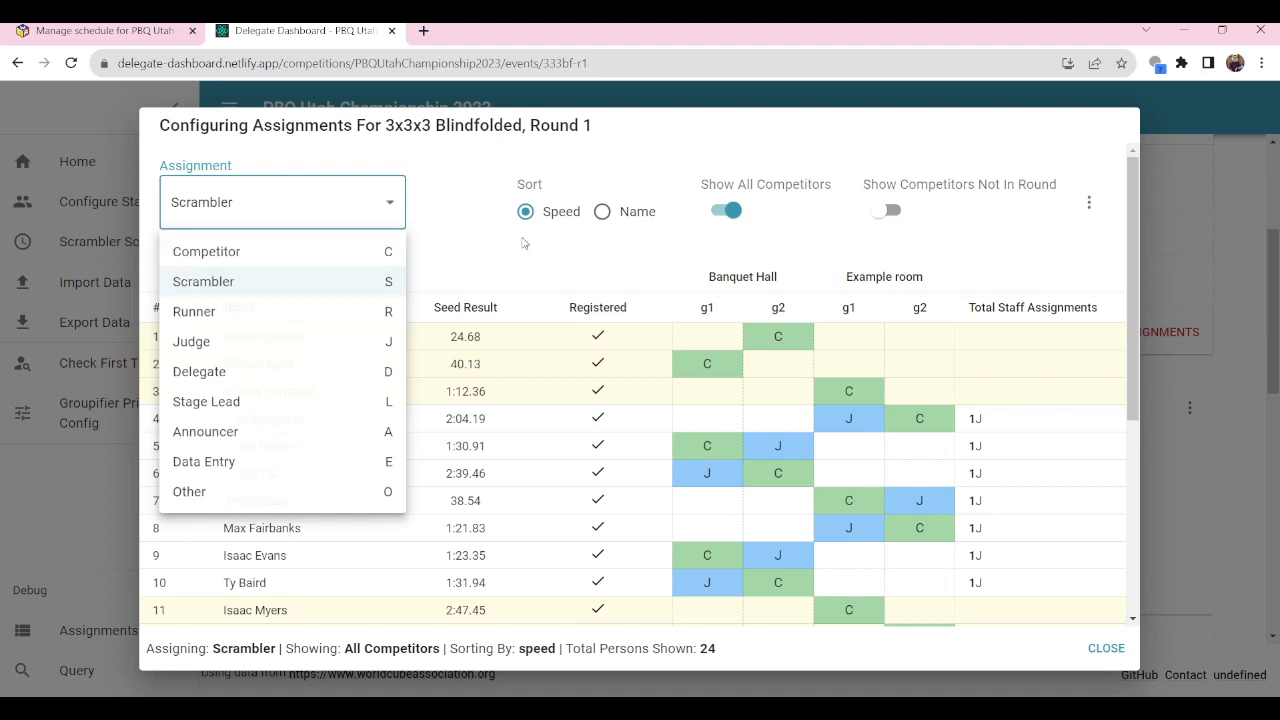
pyautogui.click(376, 284)
pyautogui.click(337, 192)
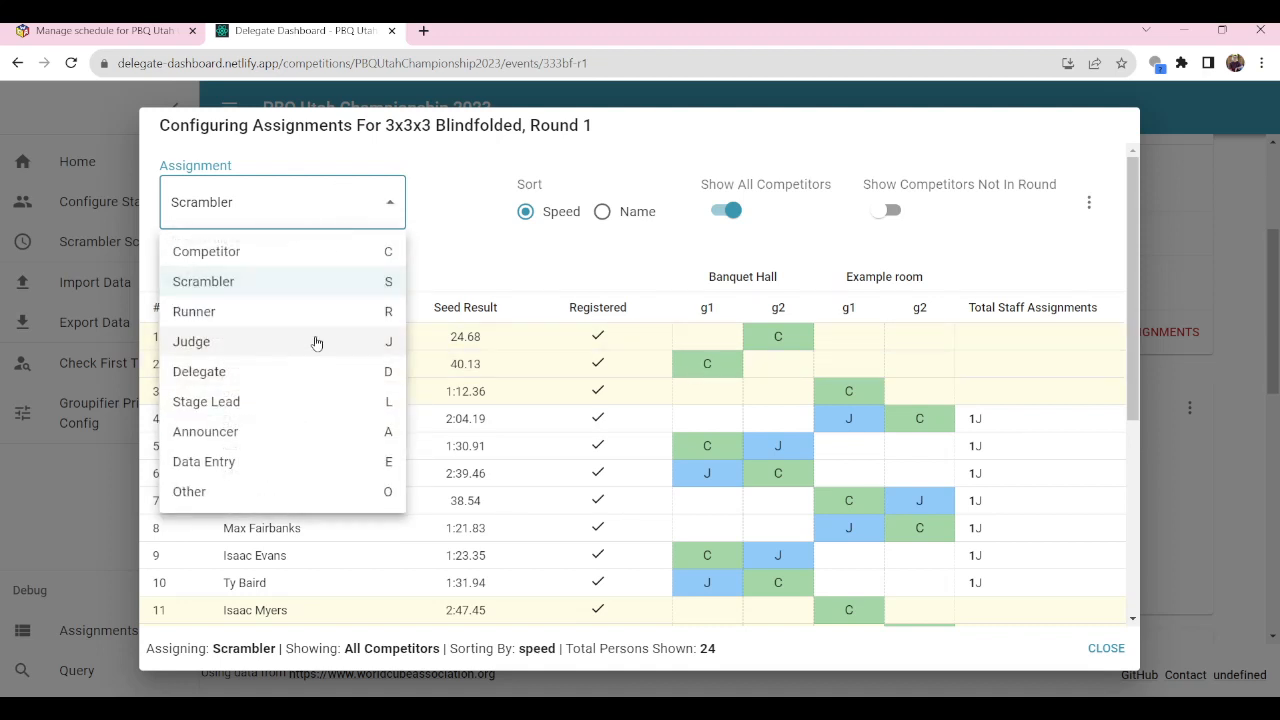
pyautogui.click(302, 252)
pyautogui.press('s')
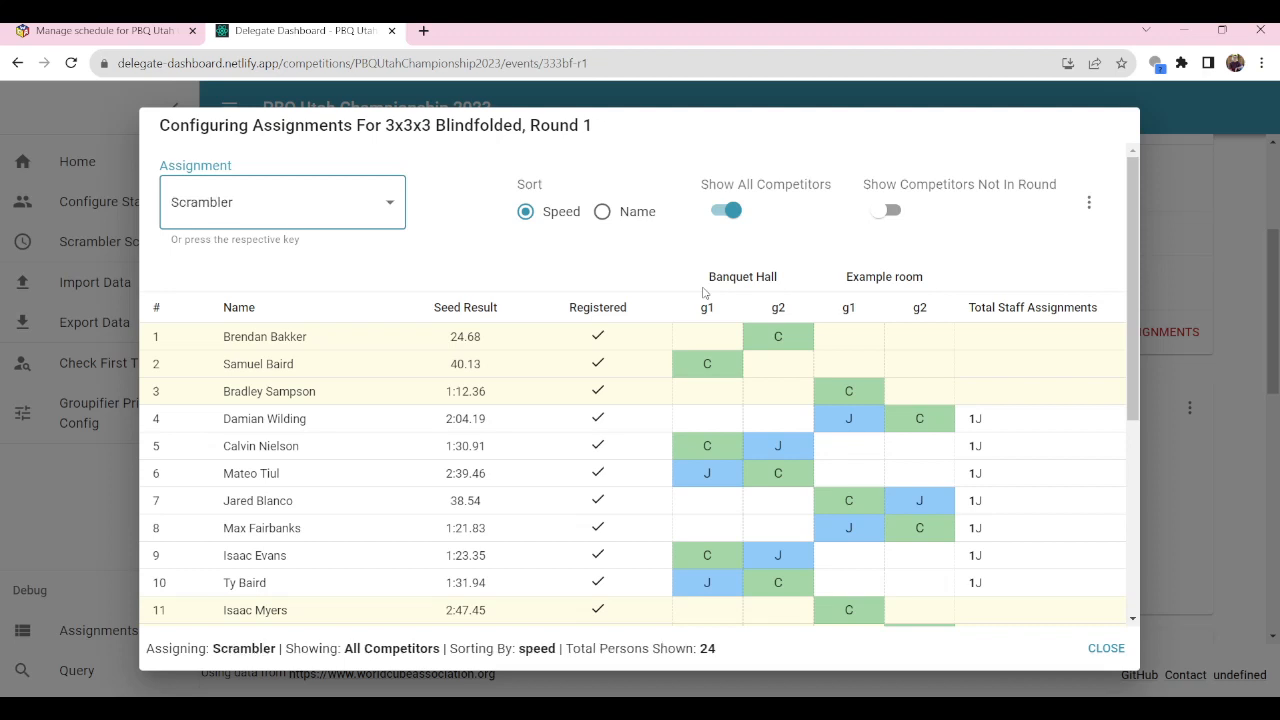
pyautogui.click(715, 340)
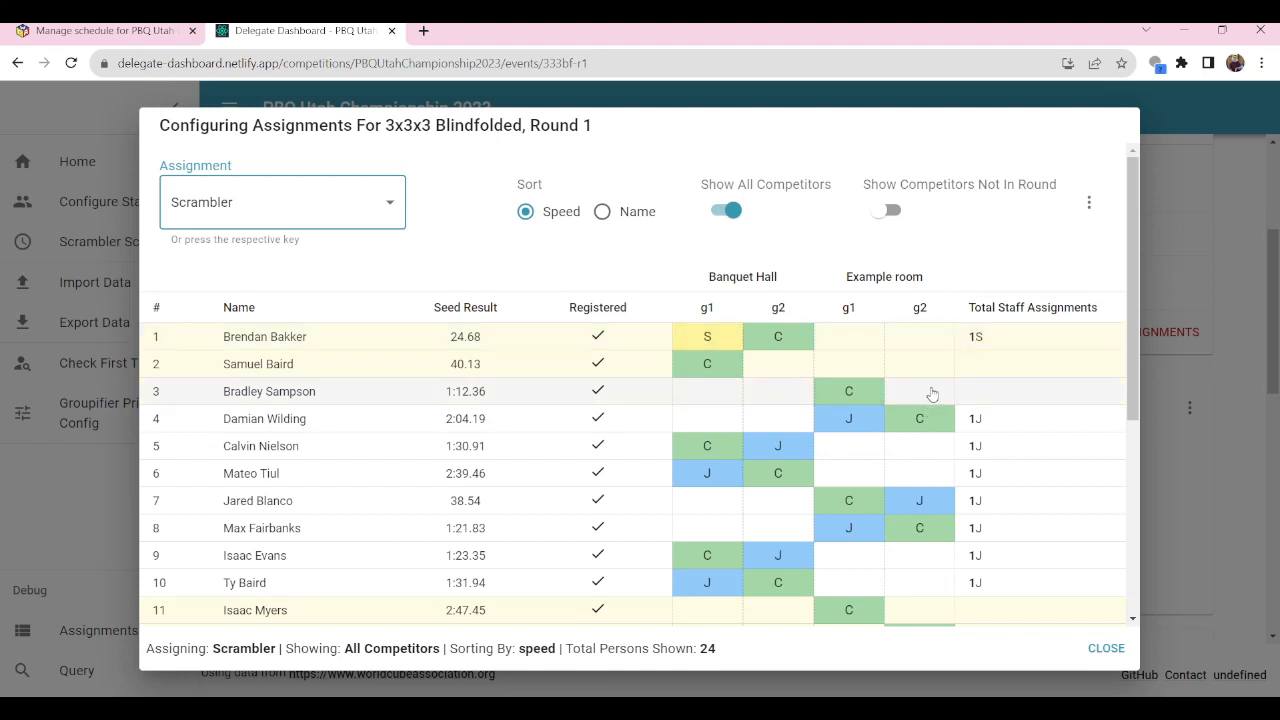
pyautogui.click(778, 364)
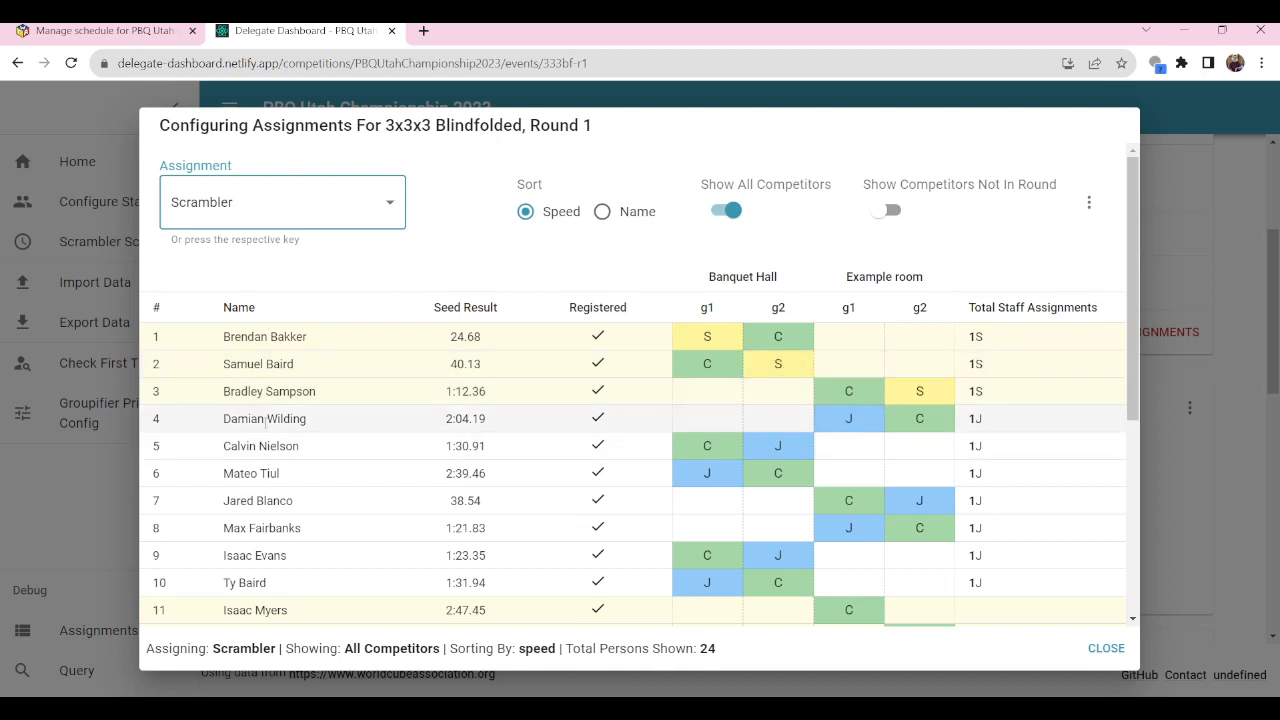
pyautogui.moveTo(231, 419); pyautogui.dragTo(314, 418)
pyautogui.click(380, 419)
pyautogui.click(849, 424)
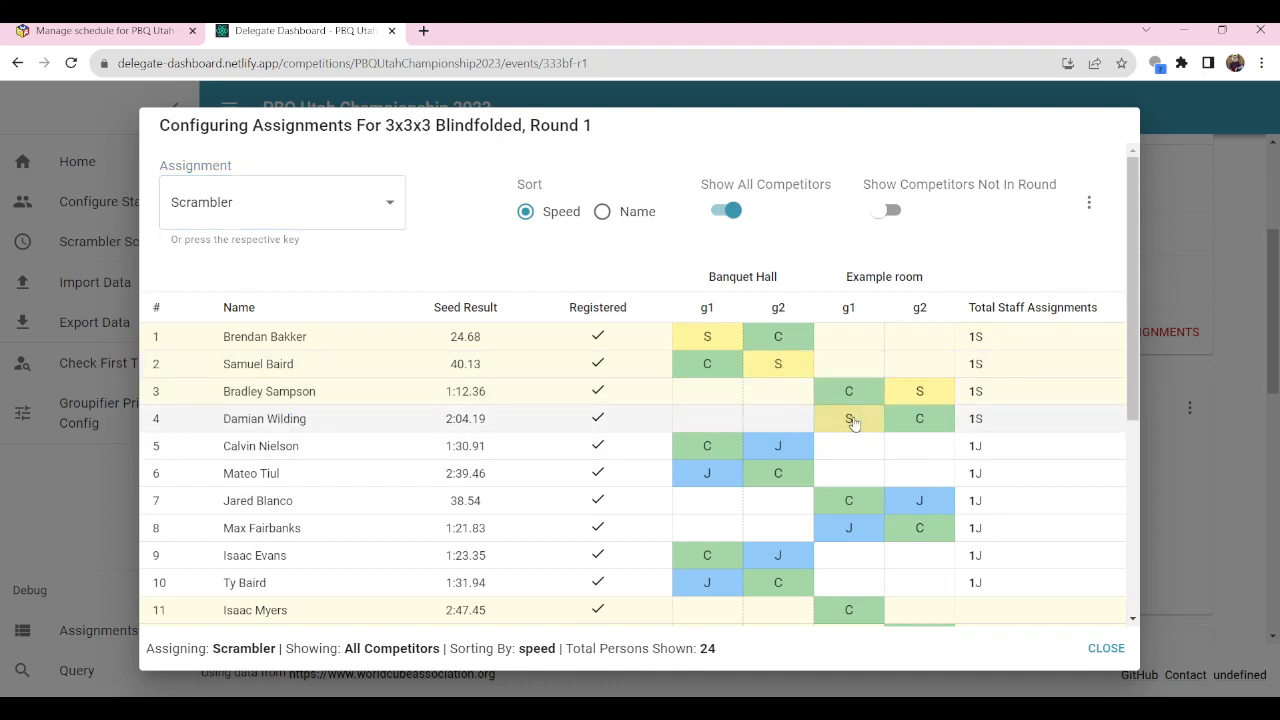
# - Assign runners: competitor 5 in Banquet Hall g2, 6 in Banquet Hall g1, 7 in Example room g2 and 8 in Example room g1
pyautogui.scroll(-1, 705, 422)
pyautogui.press('r')
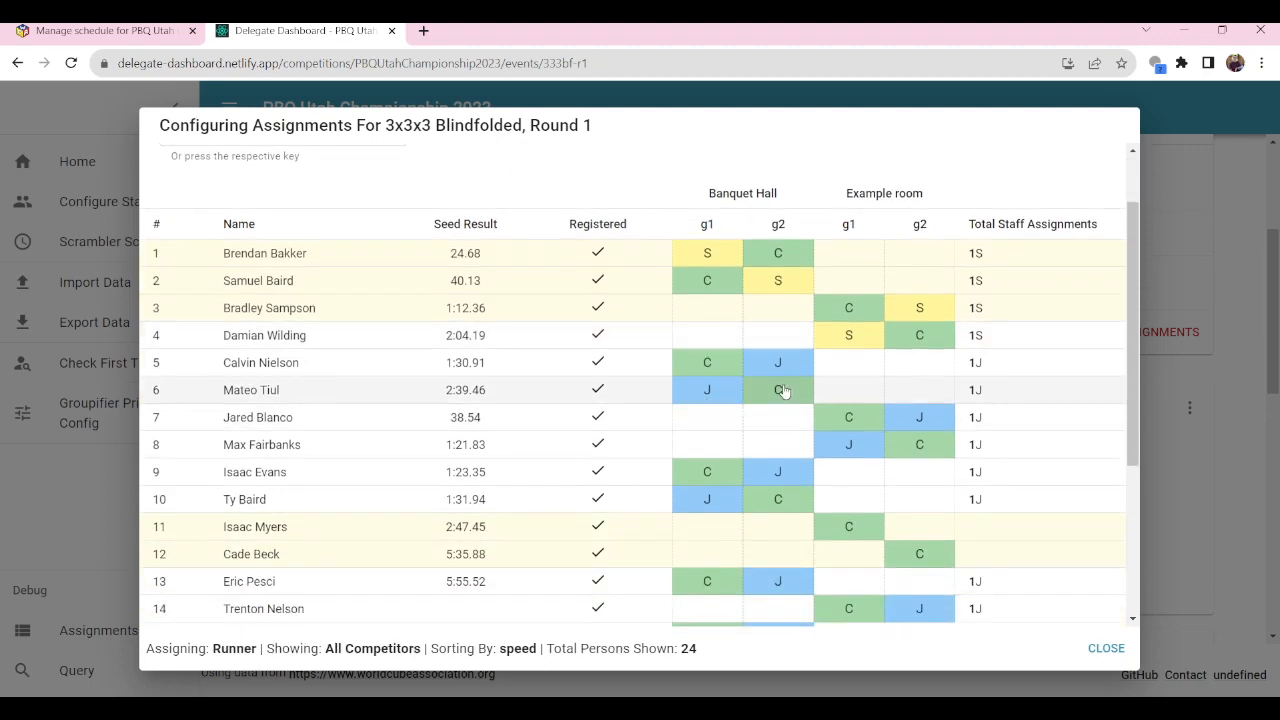
pyautogui.click(789, 363)
pyautogui.click(703, 395)
pyautogui.click(887, 418)
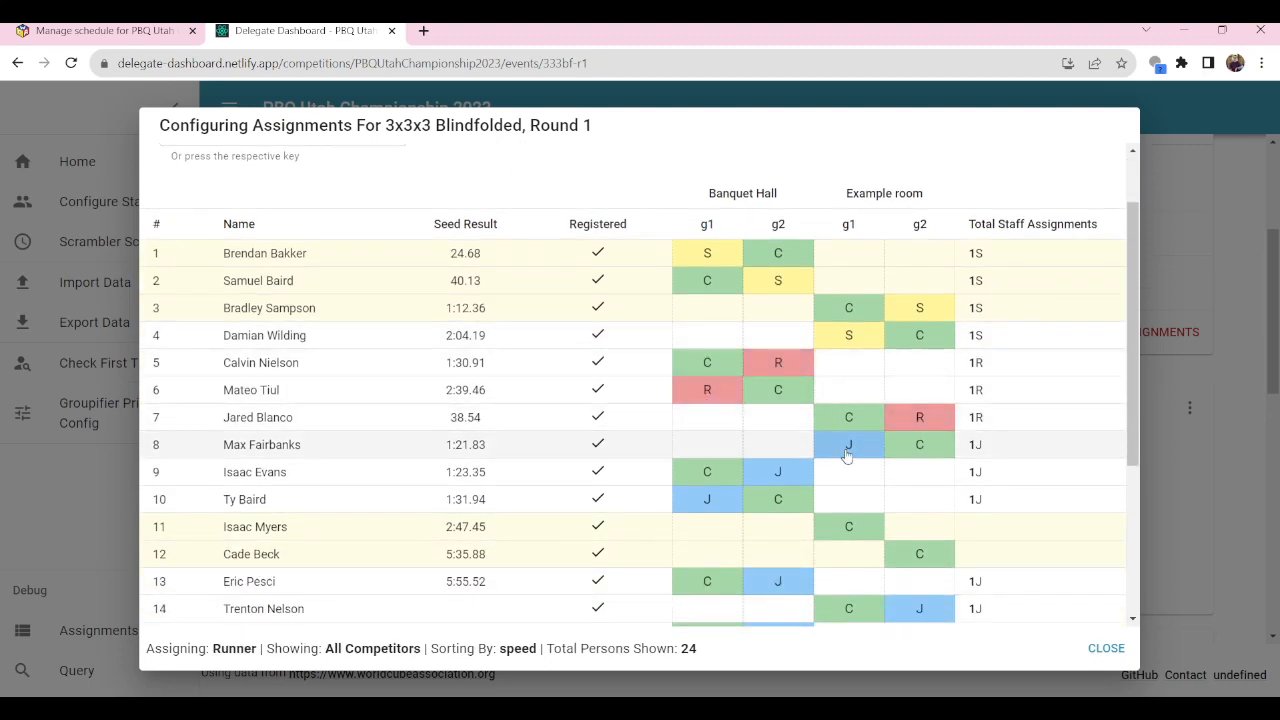
pyautogui.click(848, 443)
pyautogui.scroll(1, 734, 432)
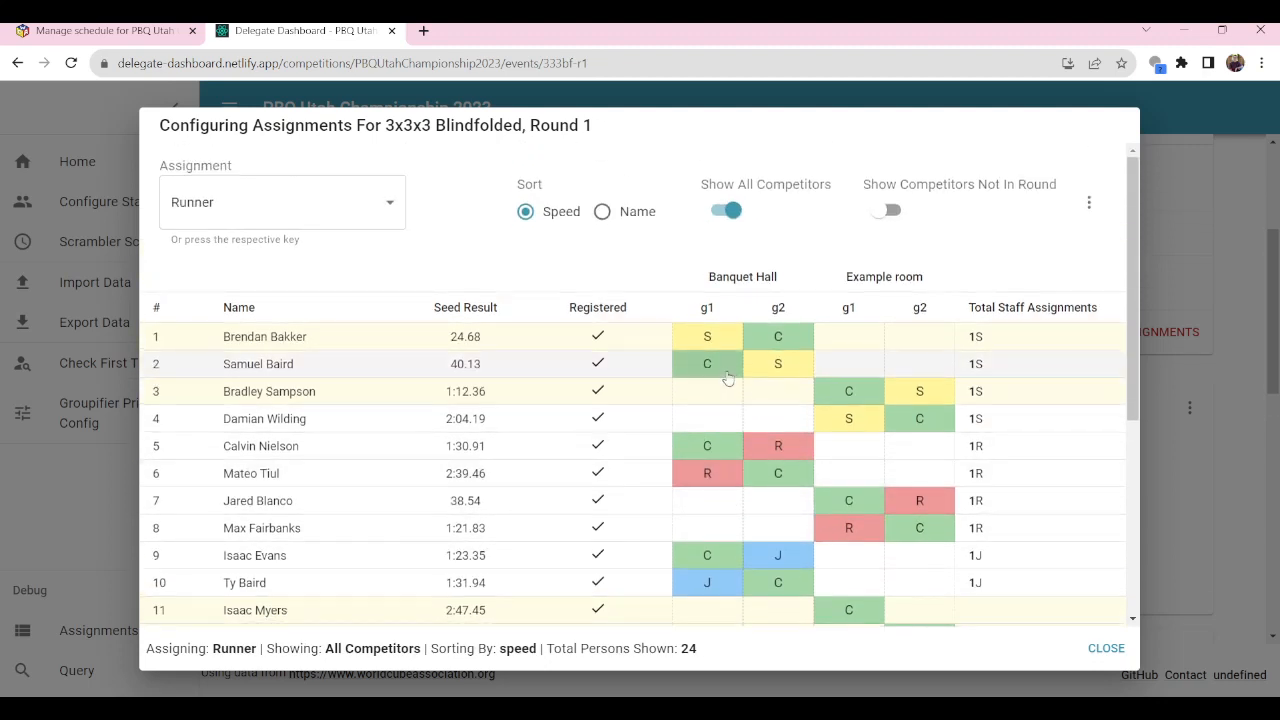
# - Assign competitor 11 as Delegate in g2 and competitor 12 in g1 of both rooms, and close the configuration
pyautogui.scroll(-4, 731, 371)
pyautogui.scroll(1, 860, 408)
pyautogui.press('d')
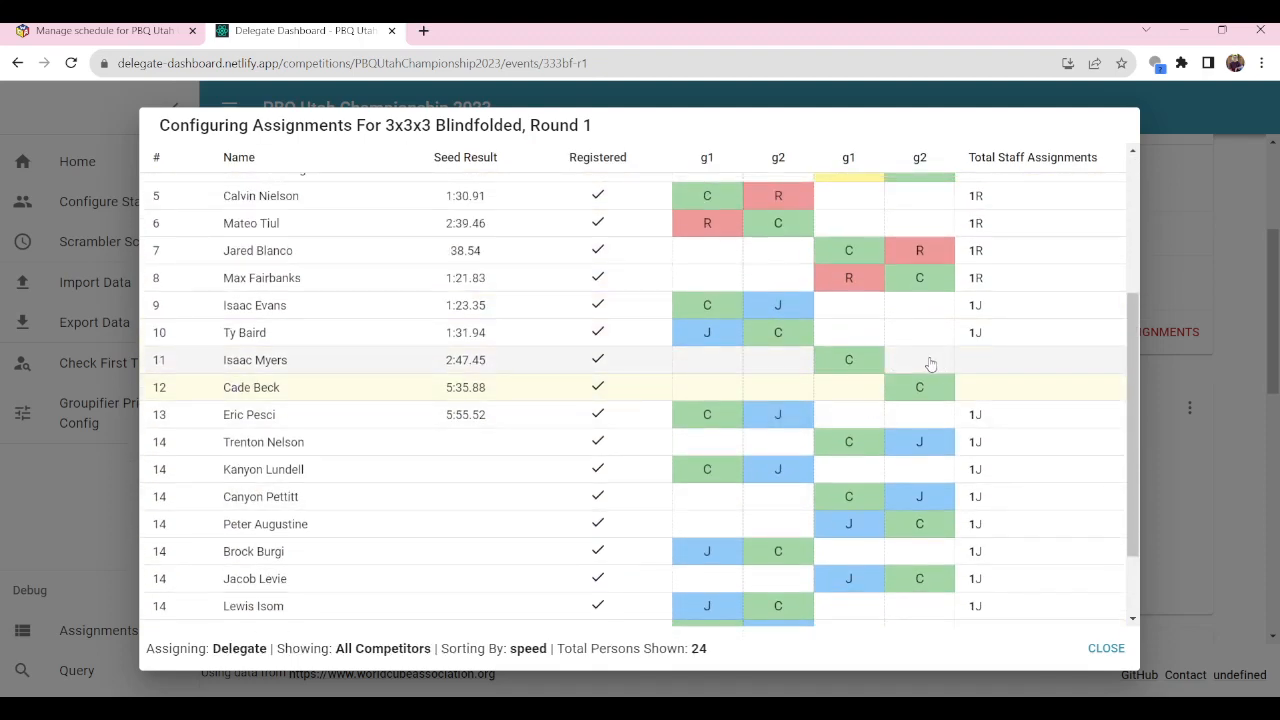
pyautogui.click(930, 362)
pyautogui.click(847, 395)
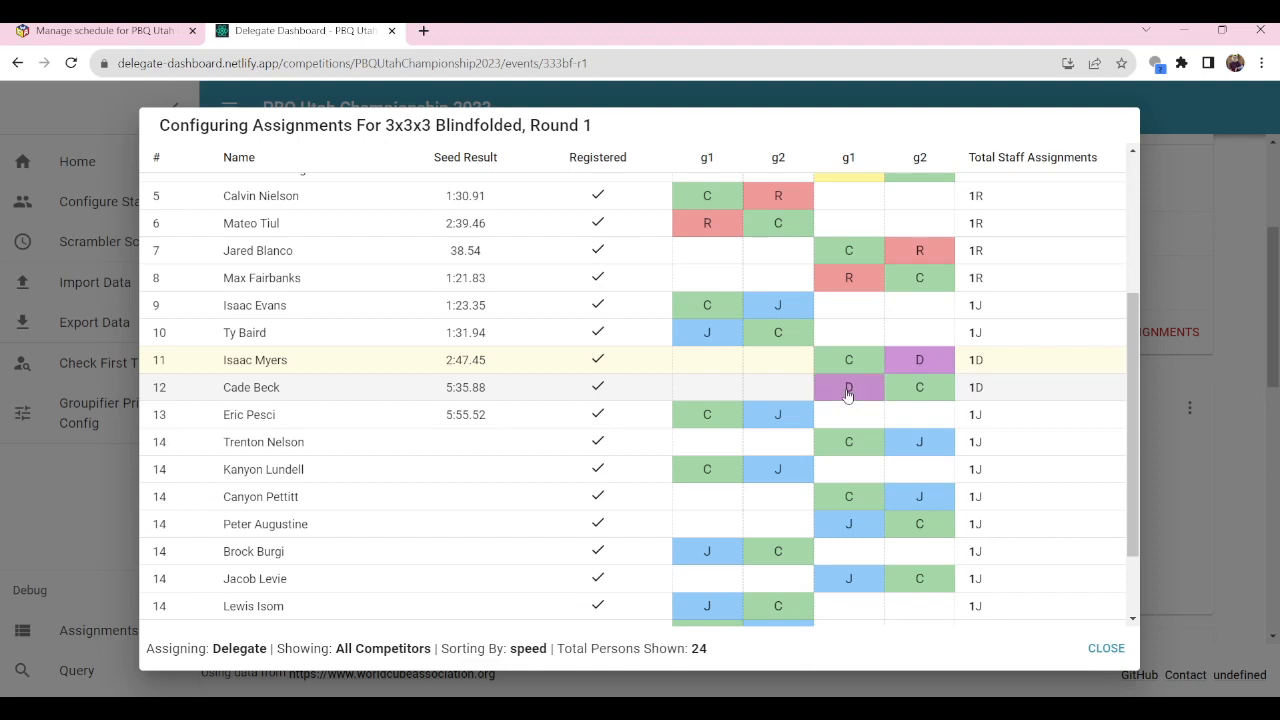
pyautogui.click(790, 366)
pyautogui.click(704, 396)
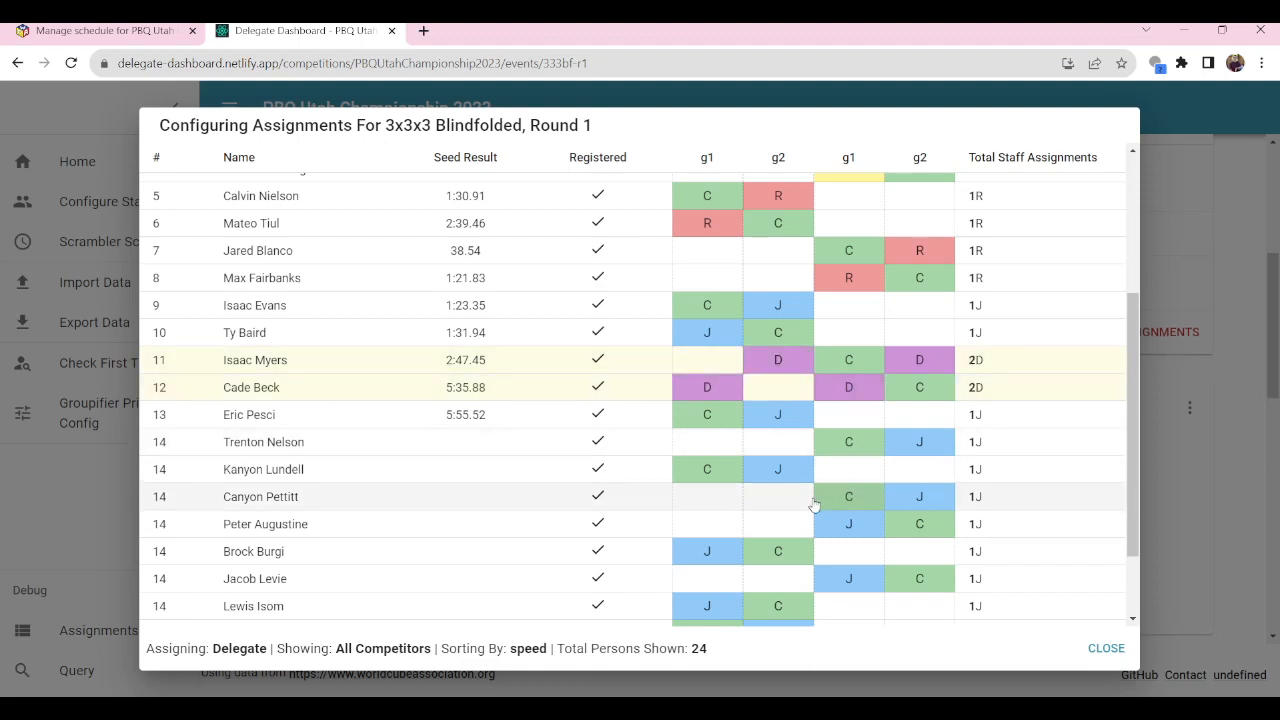
pyautogui.scroll(5, 853, 505)
pyautogui.click(1175, 215)
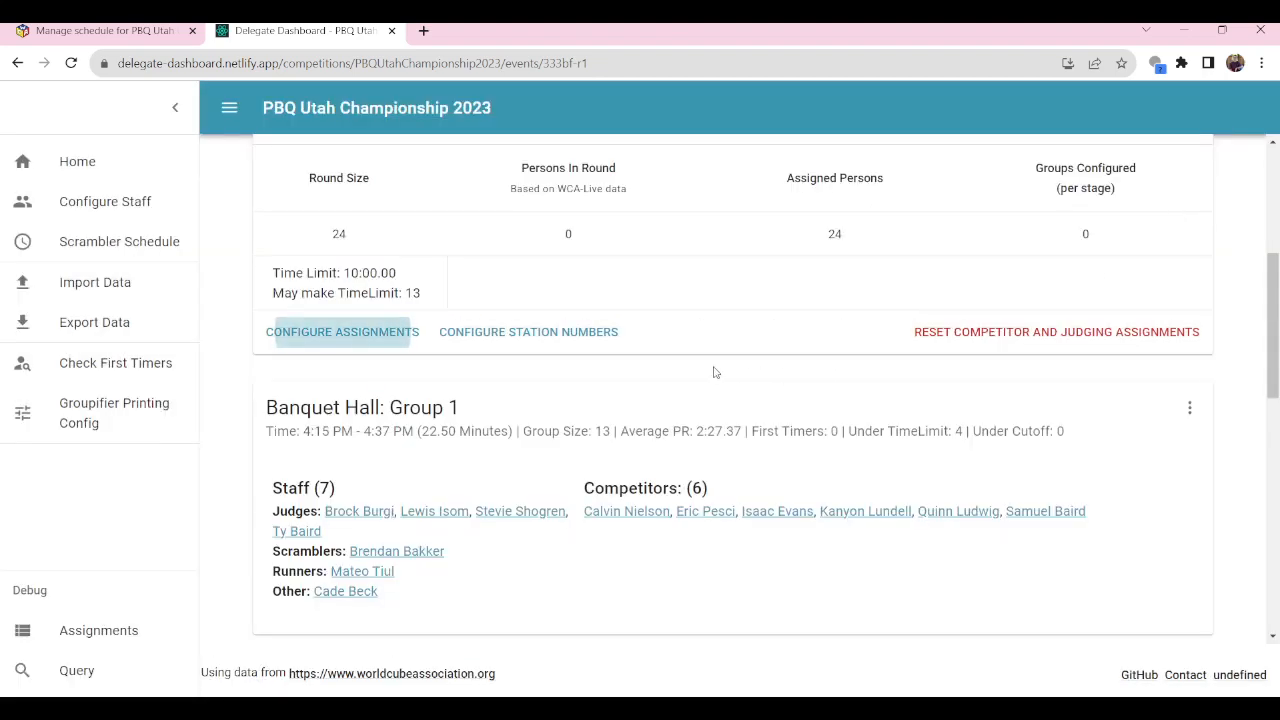
# - Review the staff and competitor lists of Groups 1 and 2 for Banquet Hall and Example room
pyautogui.scroll(-2, 600, 400)
pyautogui.scroll(-3, 435, 425)
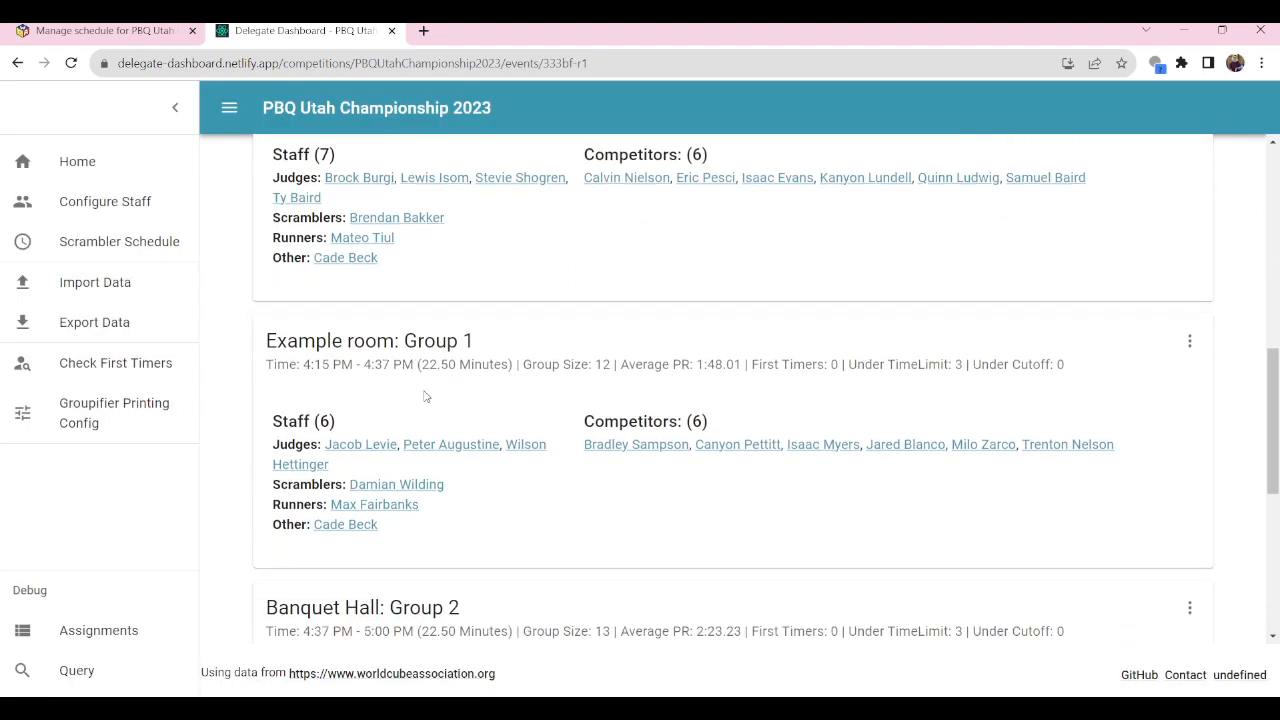
pyautogui.scroll(-2, 394, 330)
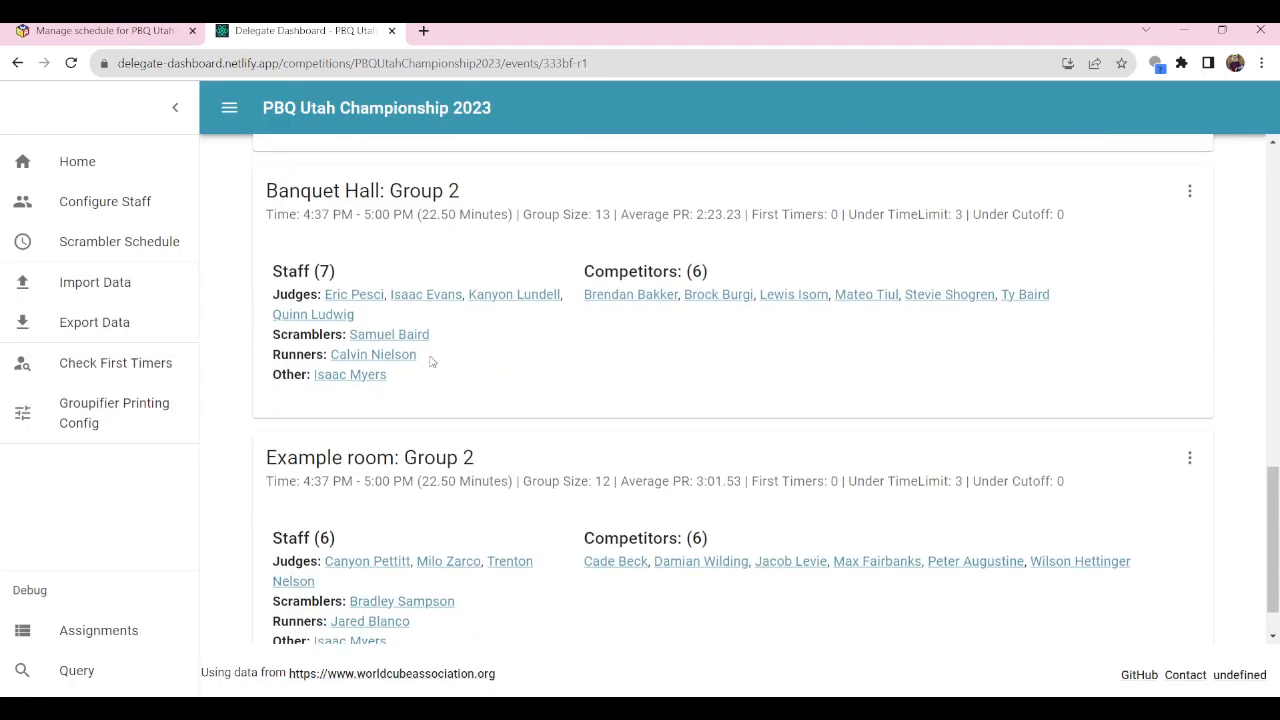
pyautogui.scroll(-1, 449, 457)
pyautogui.scroll(8, 503, 554)
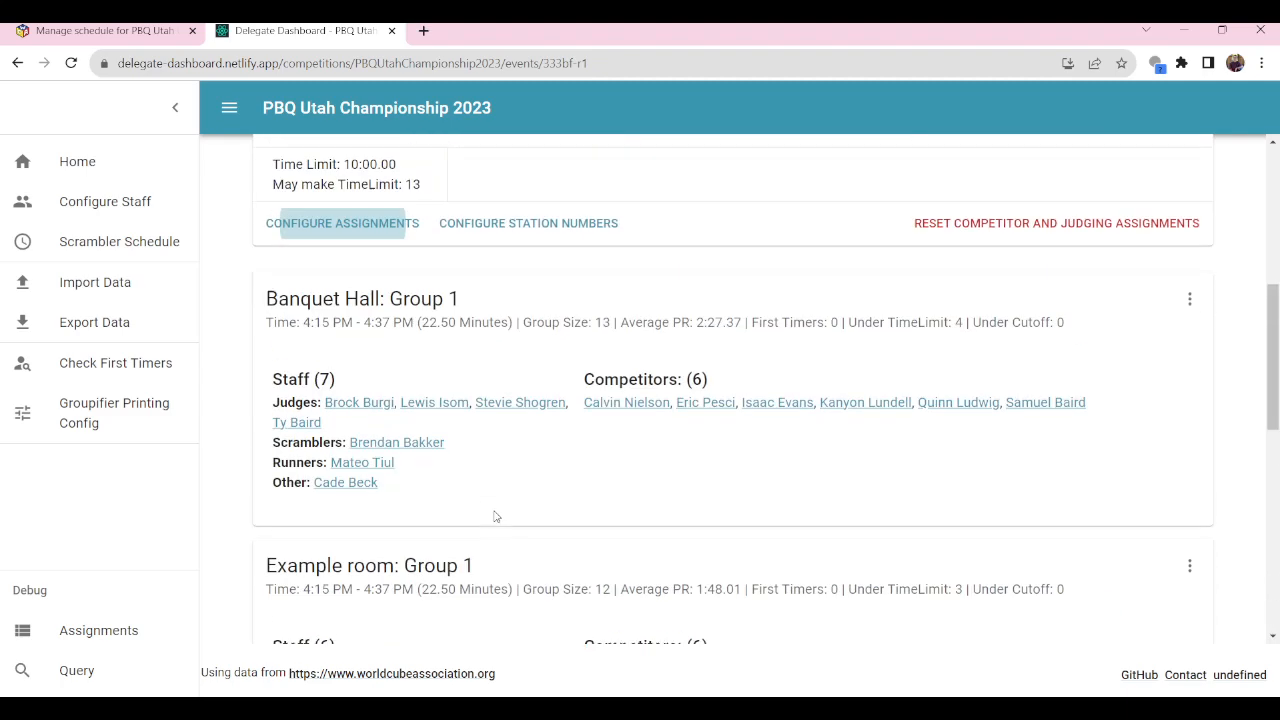
# - Reopen the round's assignment configuration and check the scrambler, runner and delegate assignments in the table
pyautogui.click(364, 368)
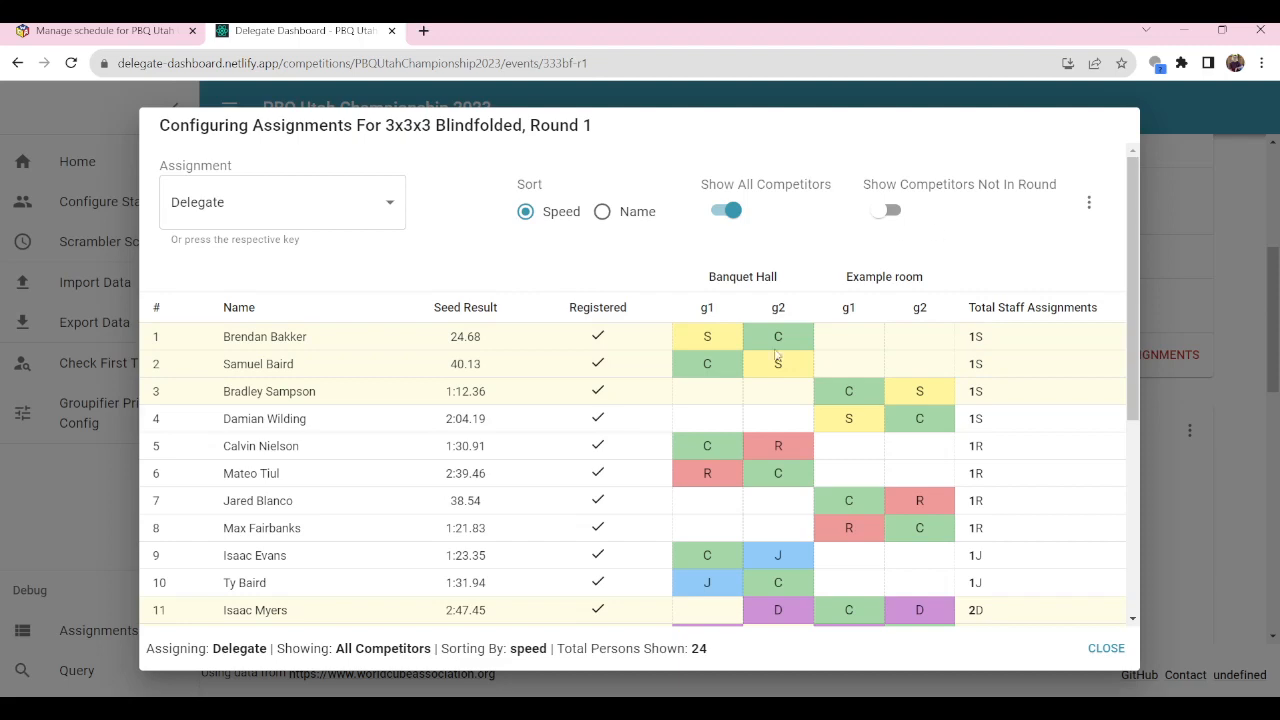
pyautogui.scroll(-1, 400, 365)
pyautogui.scroll(1, 401, 377)
pyautogui.scroll(-2, 563, 428)
pyautogui.scroll(2, 571, 449)
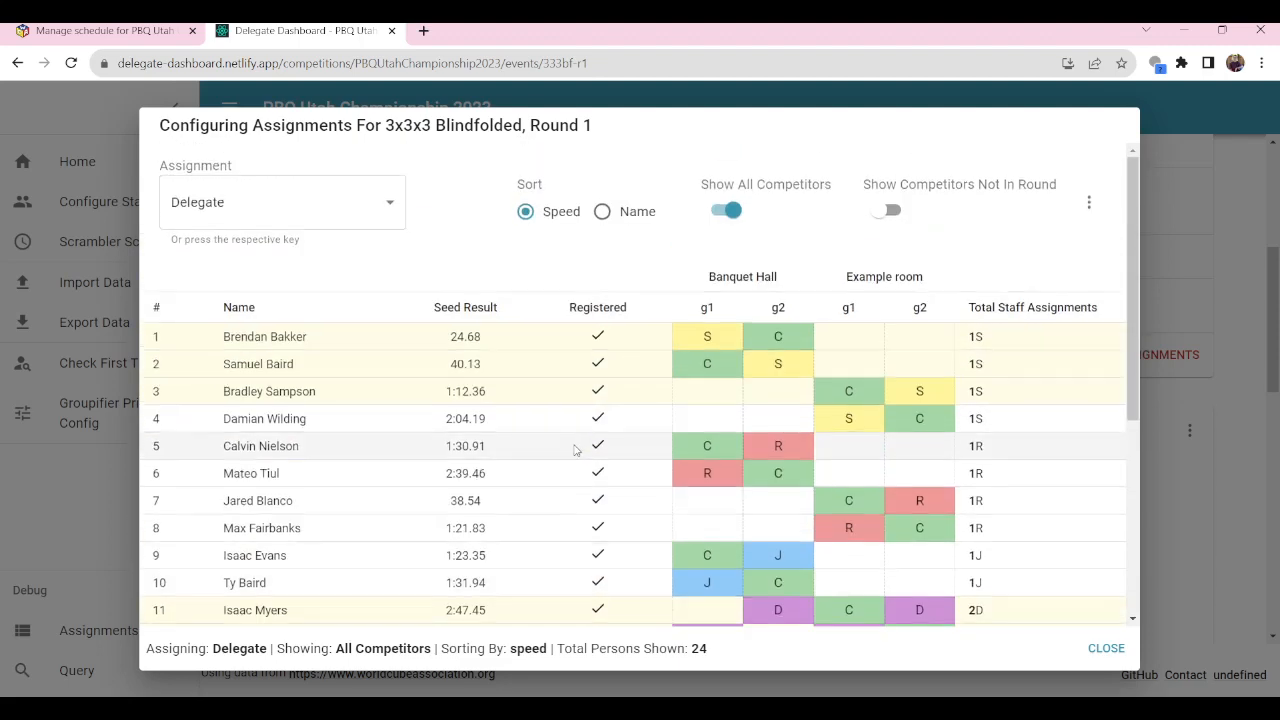
# - Sort the competitors by name, return to sorting by speed, and look through the full assignment list
pyautogui.click(603, 213)
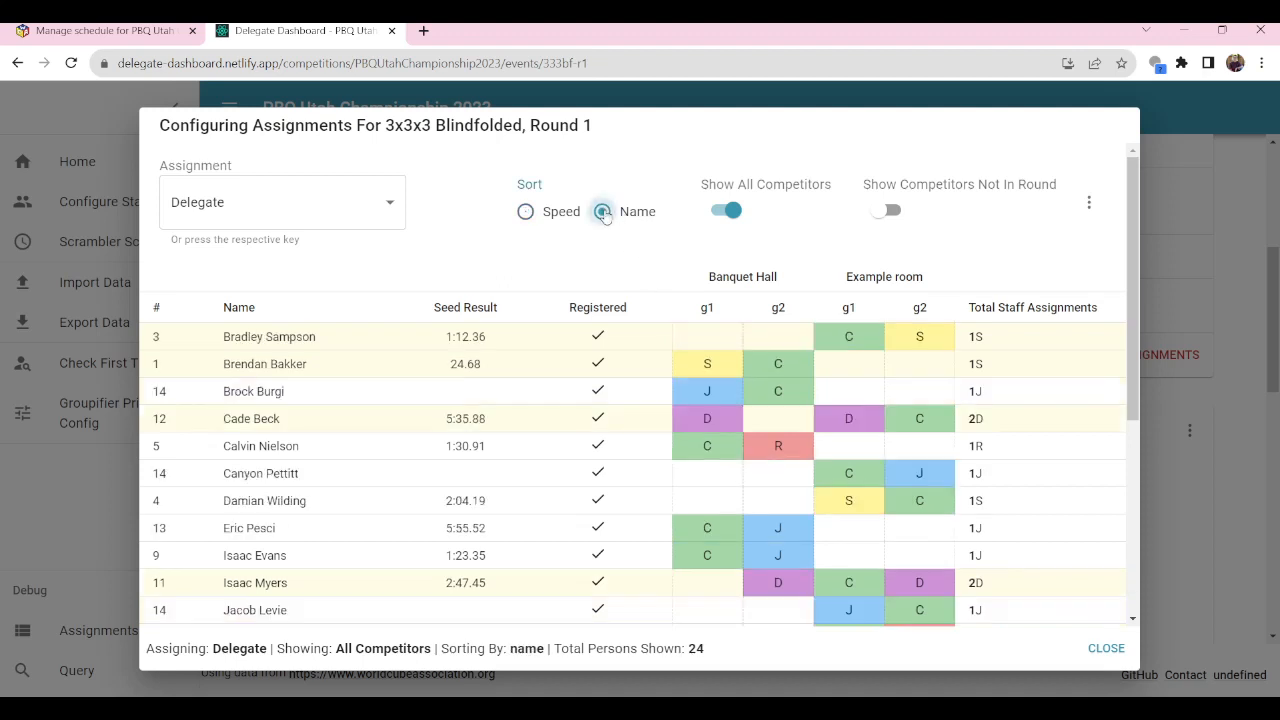
pyautogui.click(525, 211)
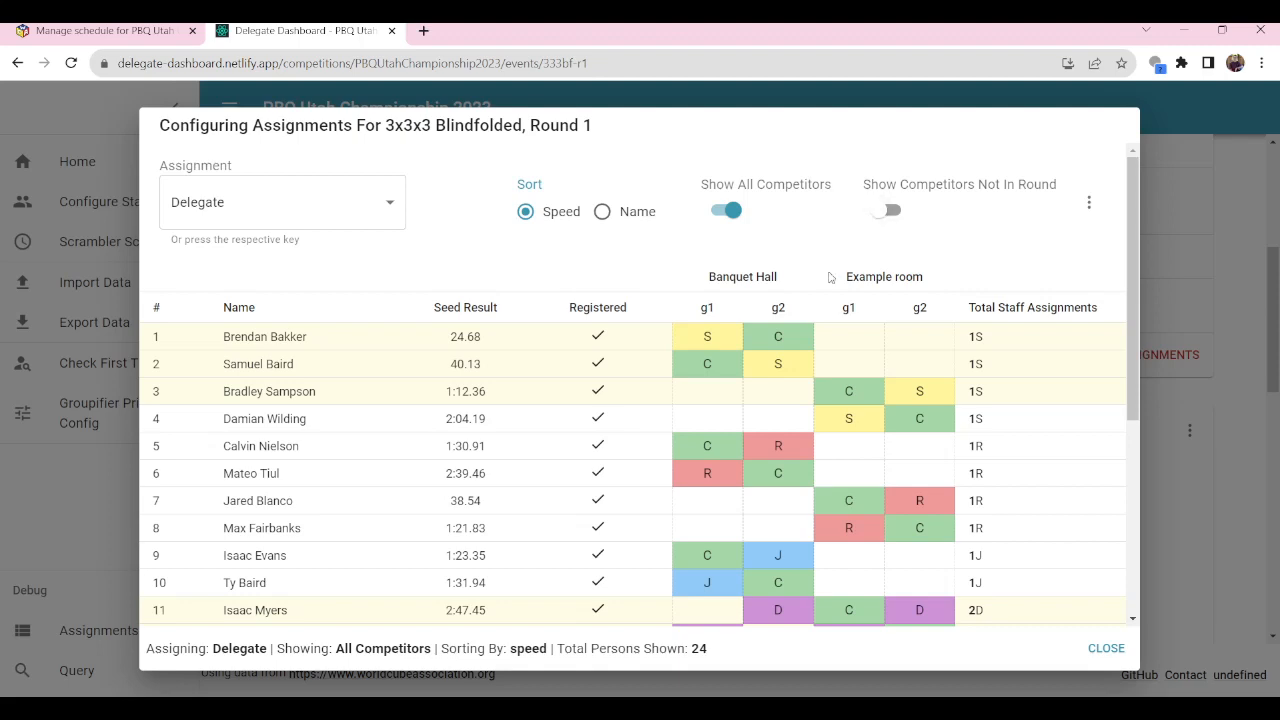
pyautogui.scroll(-4, 600, 380)
pyautogui.scroll(4, 561, 413)
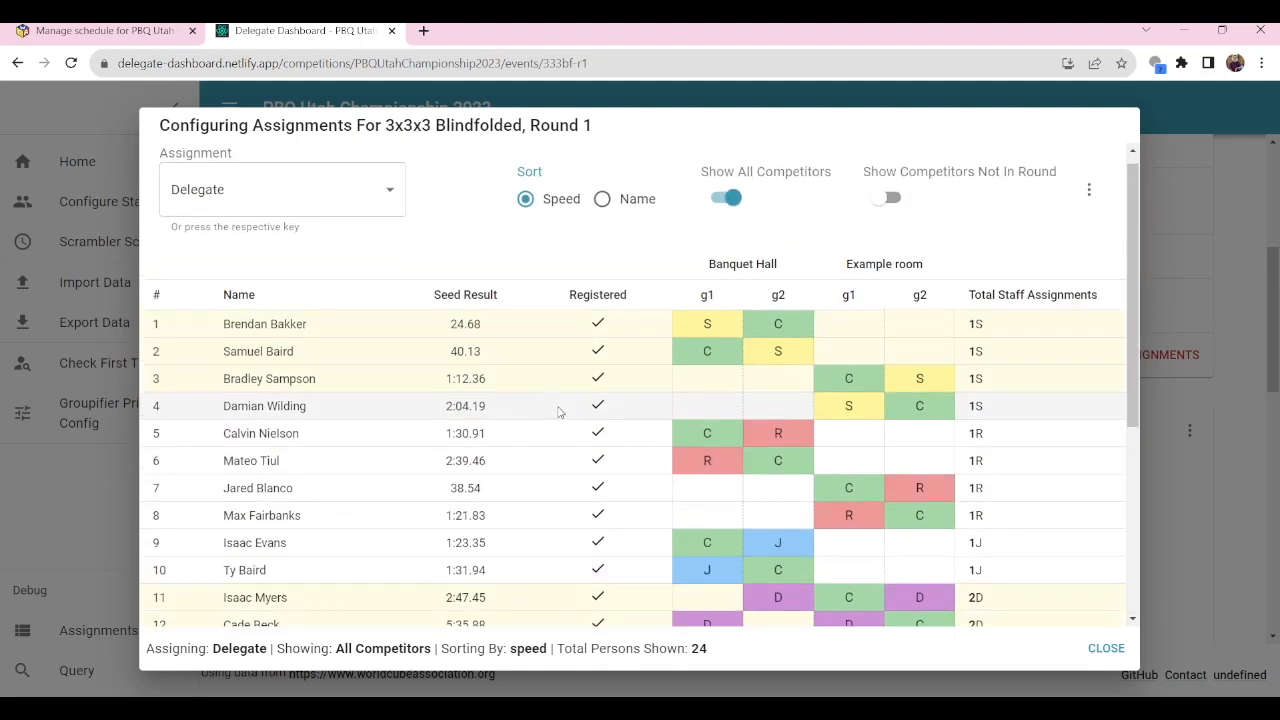
pyautogui.scroll(-4, 565, 406)
pyautogui.scroll(1, 571, 400)
pyautogui.scroll(3, 590, 372)
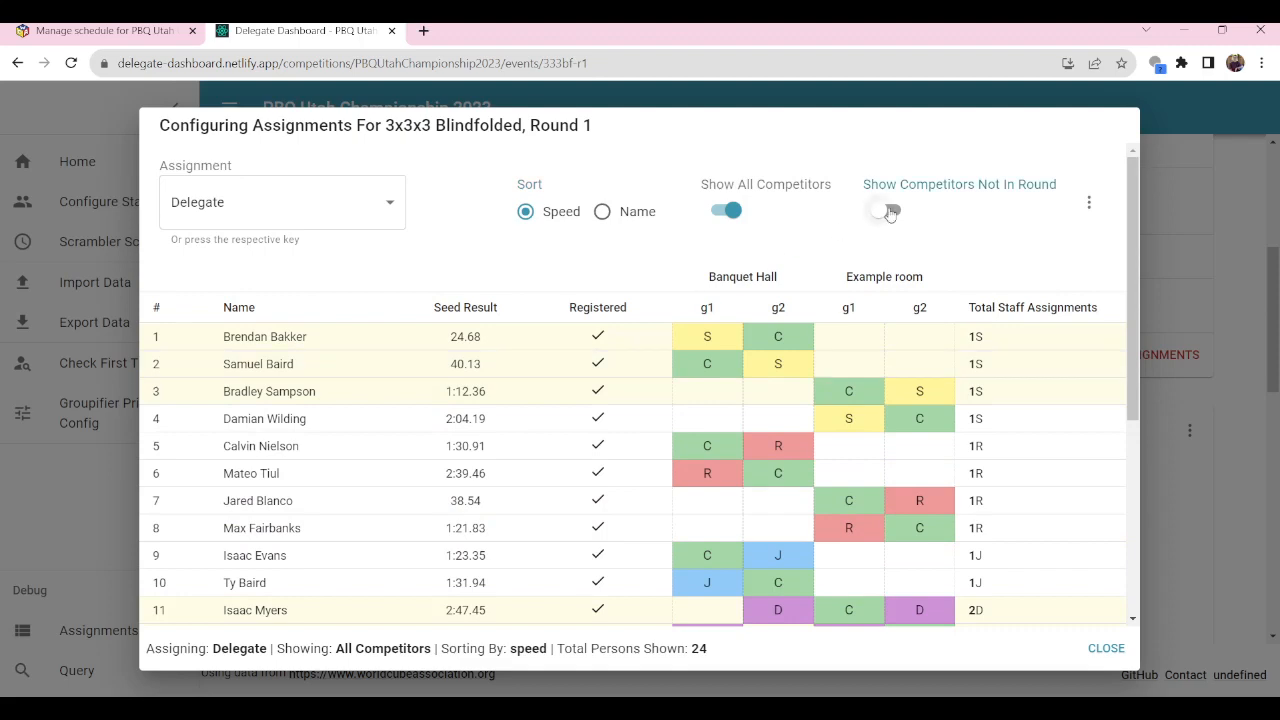
# - Show competitors not in the round in the assignment table and look through the expanded list
pyautogui.click(889, 211)
pyautogui.moveTo(872, 183); pyautogui.dragTo(1012, 190)
pyautogui.click(1009, 190)
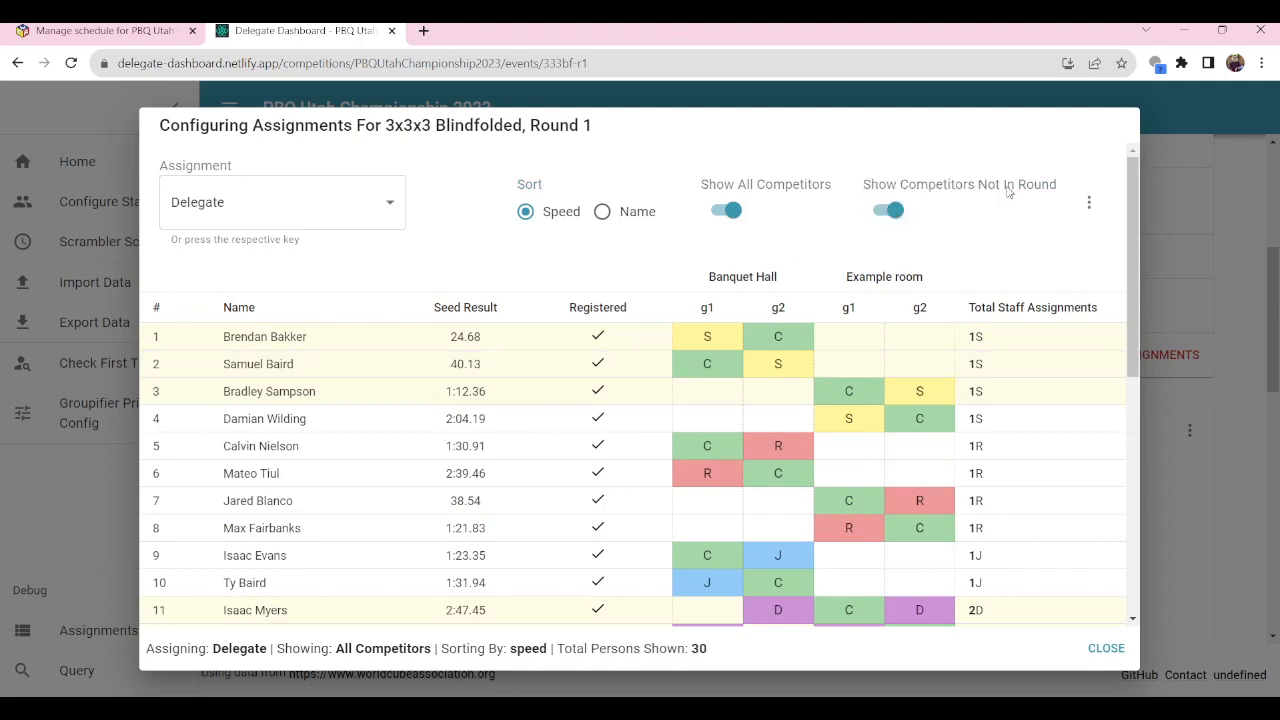
pyautogui.scroll(-6, 654, 326)
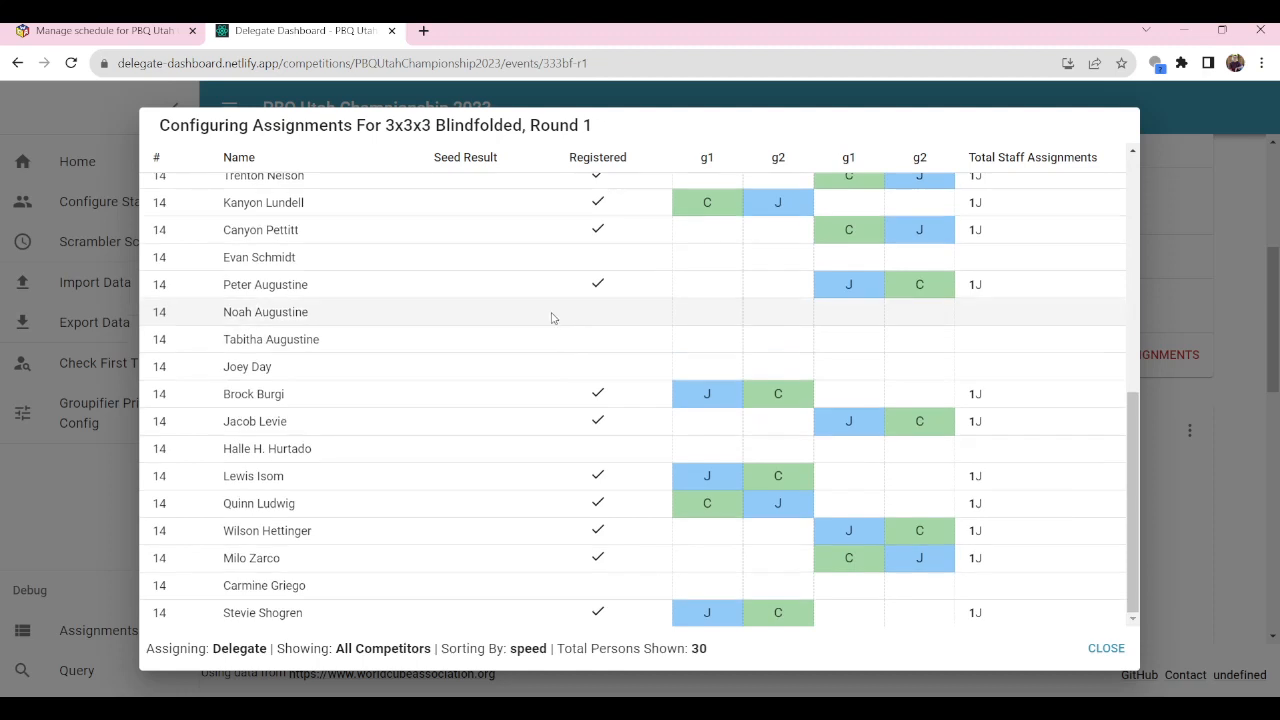
# - Assign the first of the three consecutive unregistered people as Delegate for Example room Group 1, and close the assignment configuration
pyautogui.scroll(2, 430, 400)
pyautogui.scroll(-2, 443, 445)
pyautogui.doubleClick(254, 312)
pyautogui.click(252, 312)
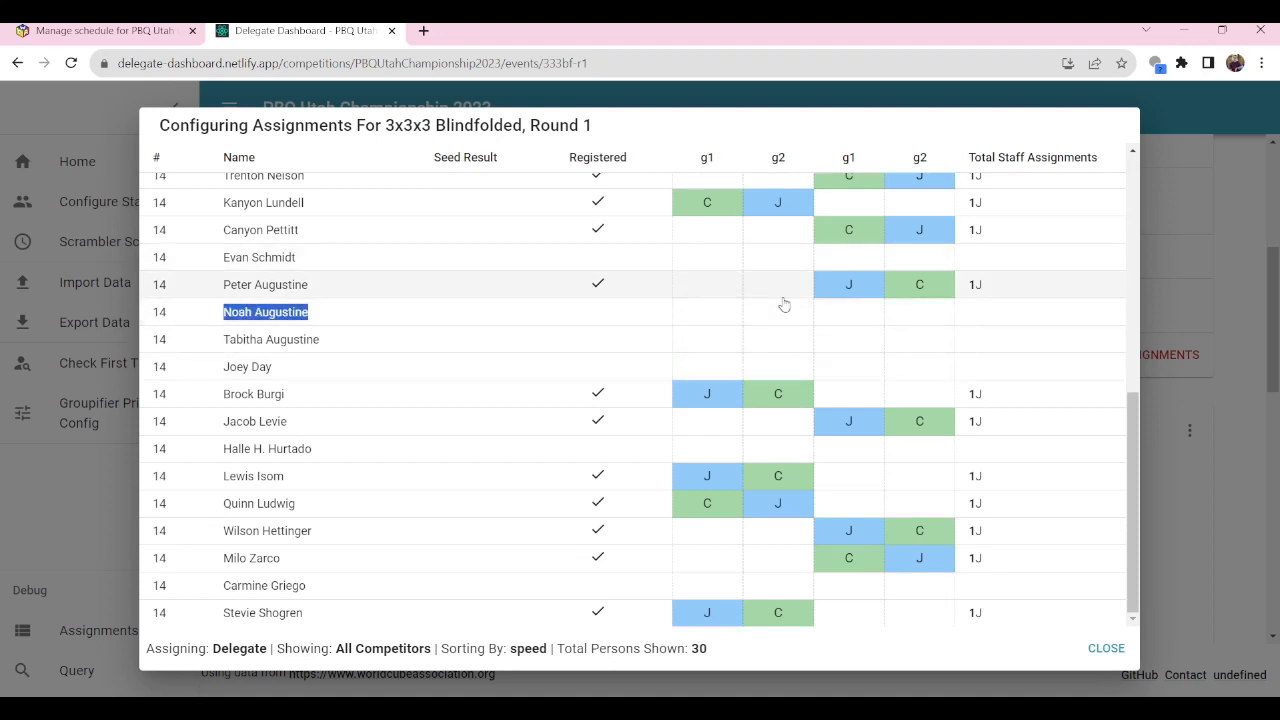
pyautogui.click(850, 315)
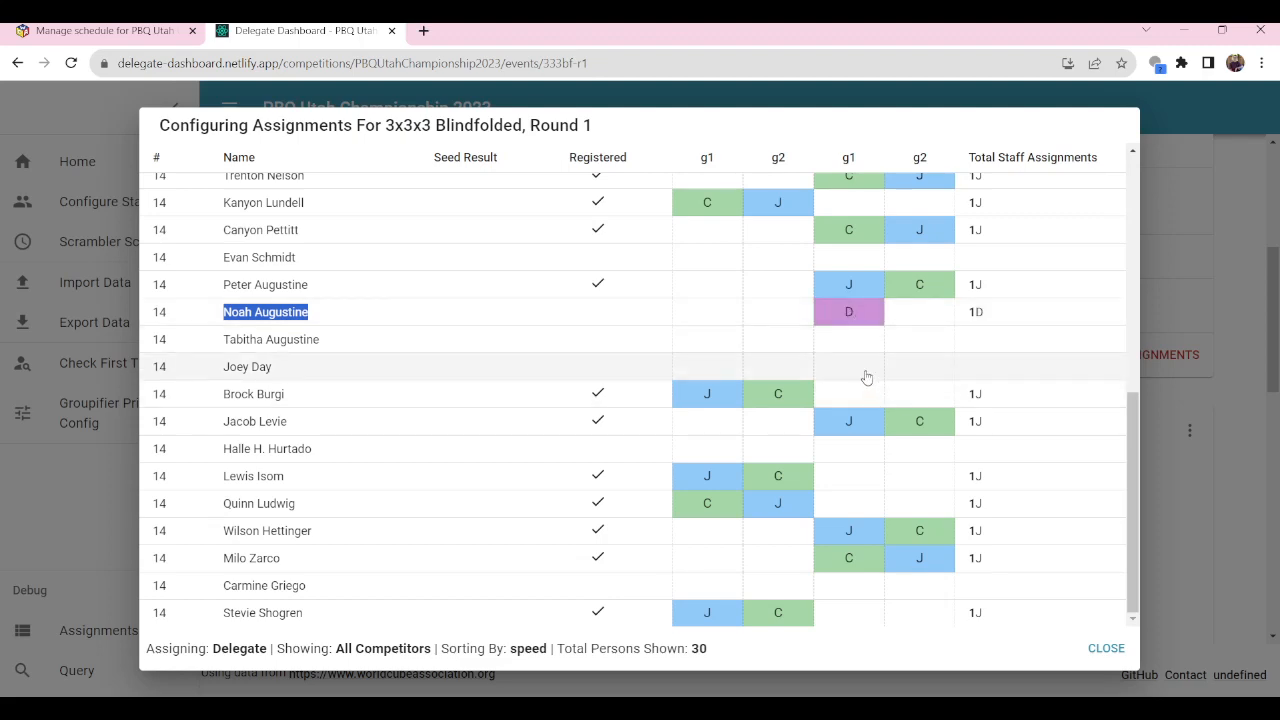
pyautogui.scroll(10, 862, 374)
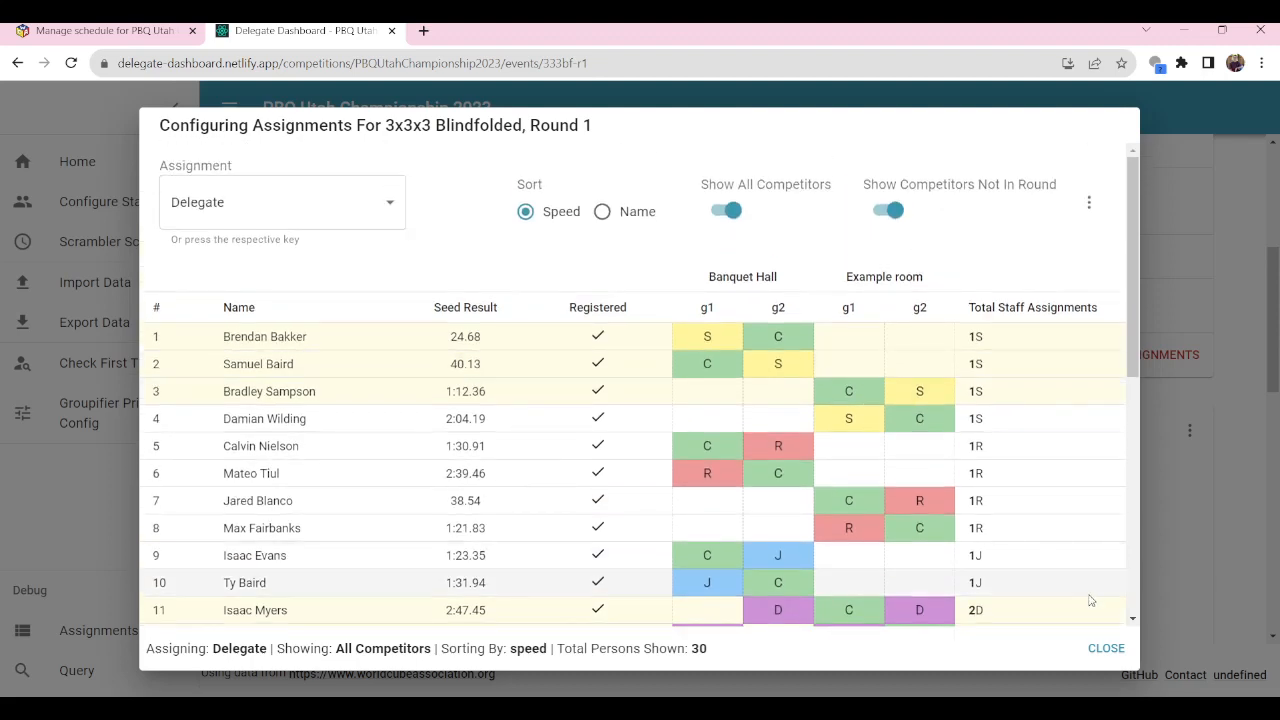
pyautogui.click(1106, 648)
# - Look over the 3x3x3 Blindfolded Round 1 page and save the changes to the competition
pyautogui.scroll(3, 680, 400)
pyautogui.scroll(-6, 560, 380)
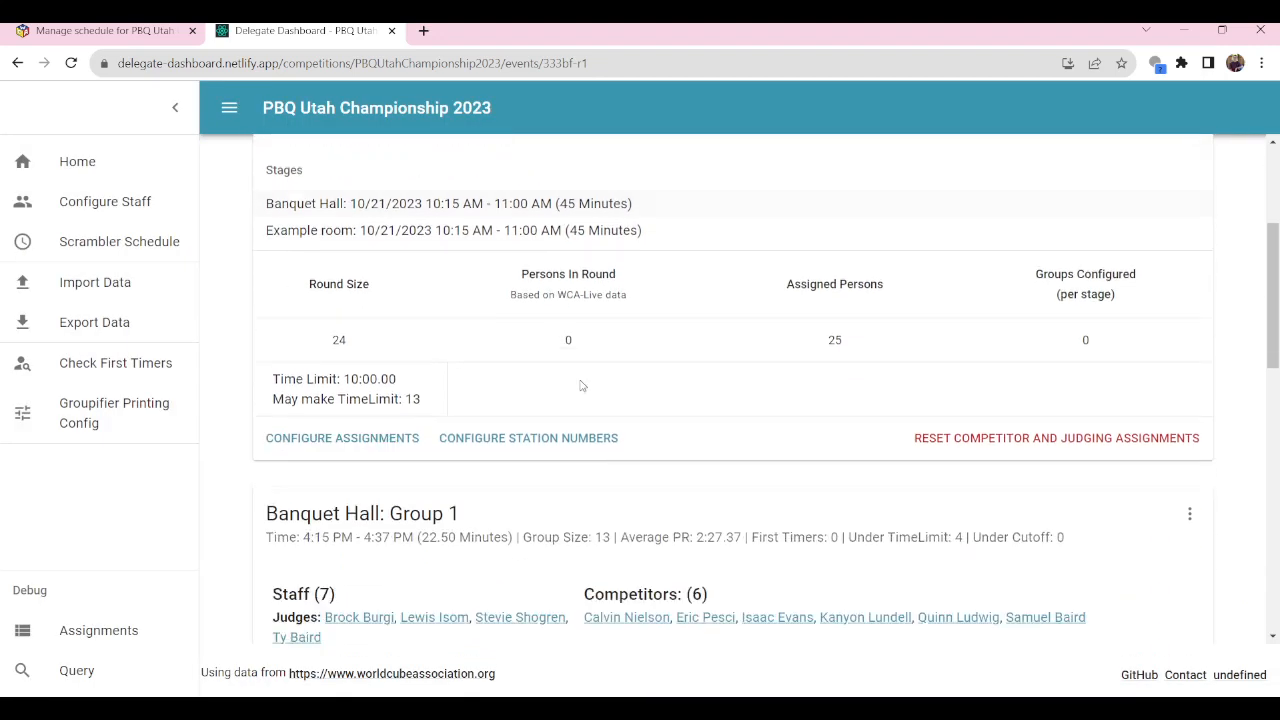
pyautogui.scroll(6, 557, 300)
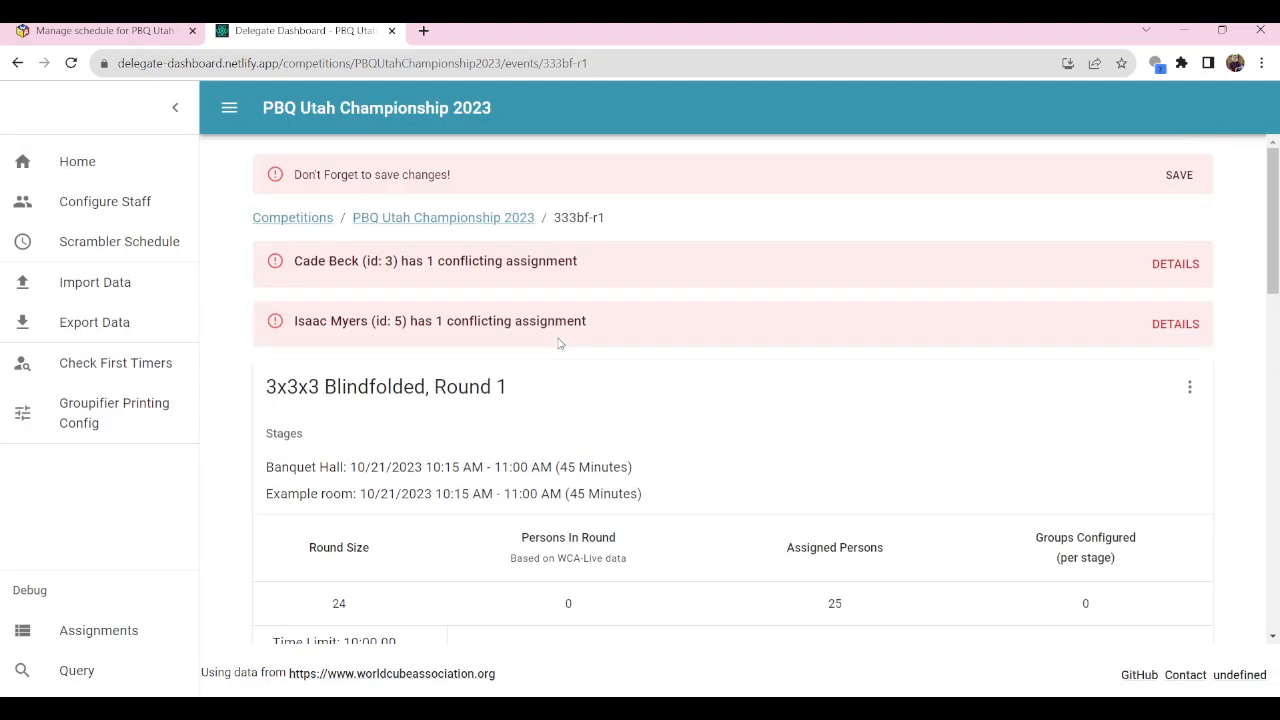
pyautogui.click(1188, 176)
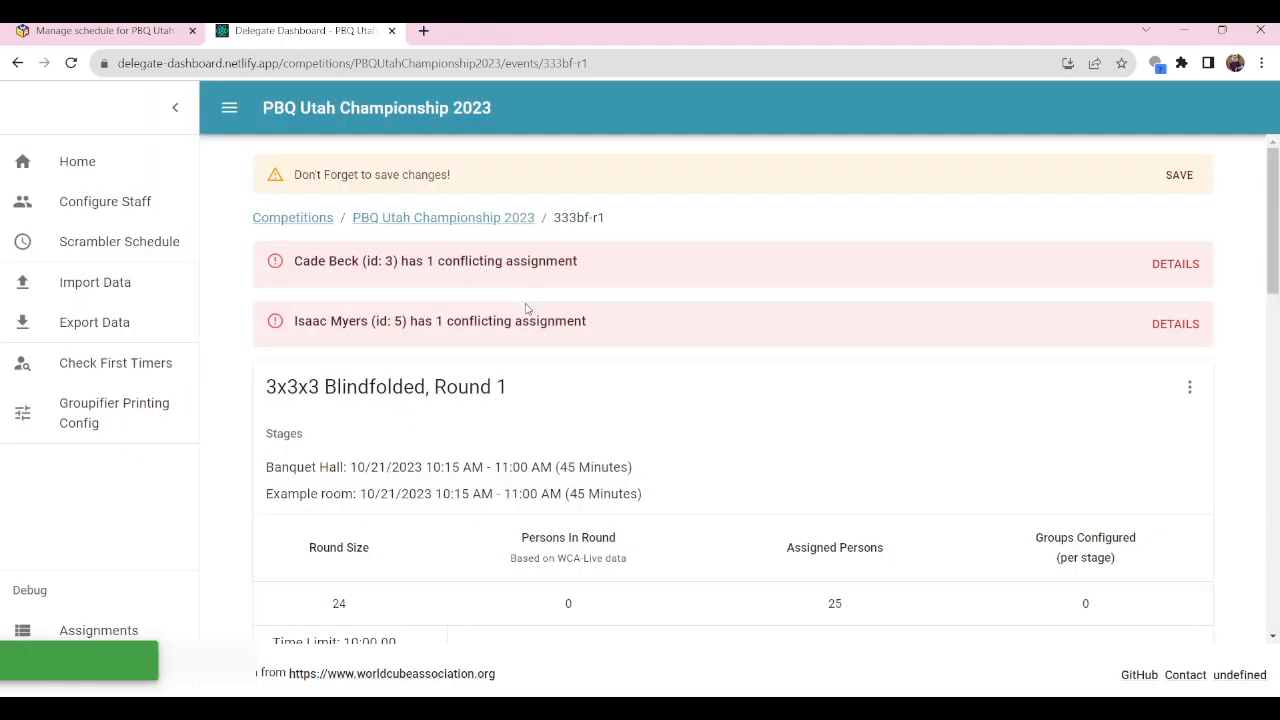
# - Open competitiongroups.com in a new browser tab and go to PBQ Utah Championship 2023
pyautogui.click(427, 30)
pyautogui.write('competitiongroups.com')
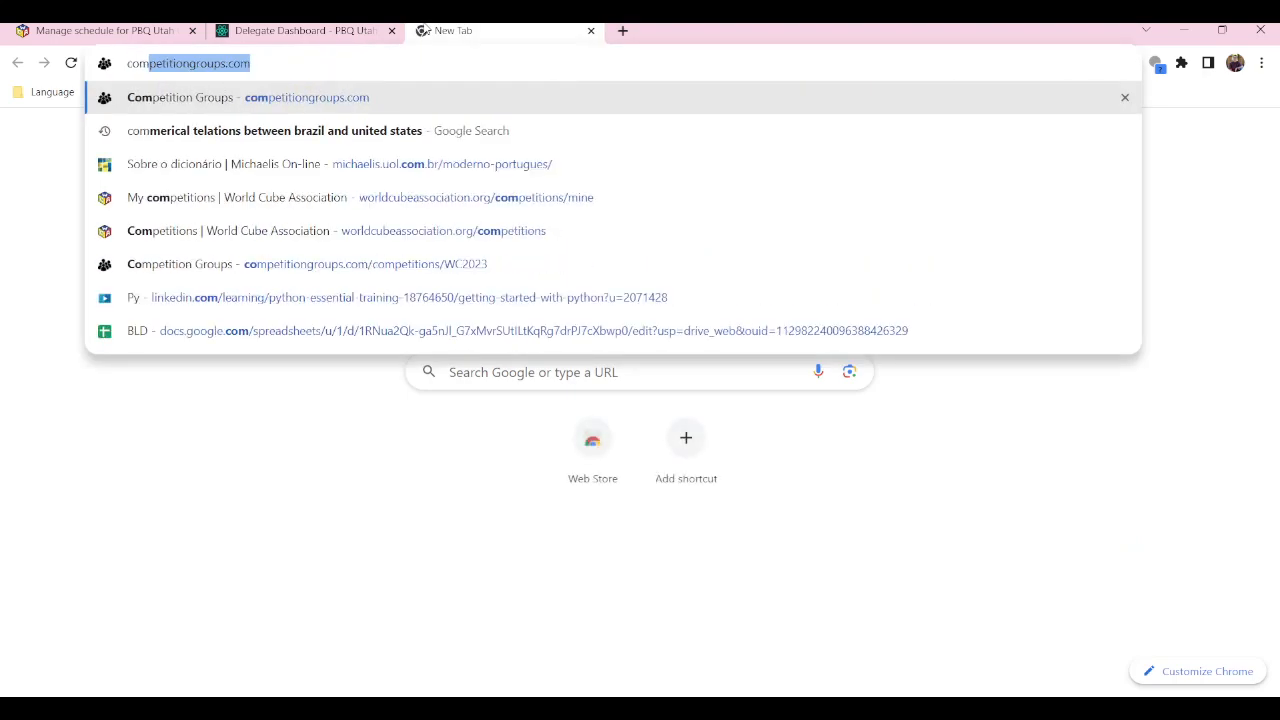
pyautogui.press('Return')
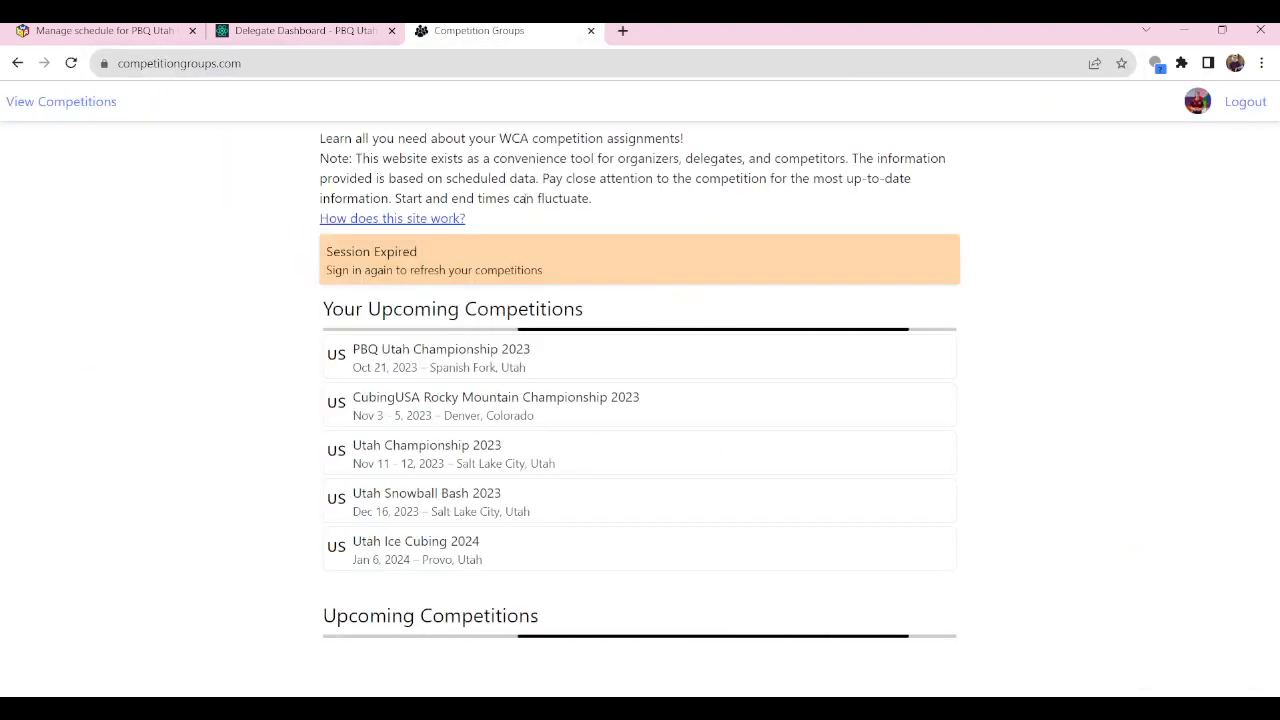
pyautogui.click(541, 362)
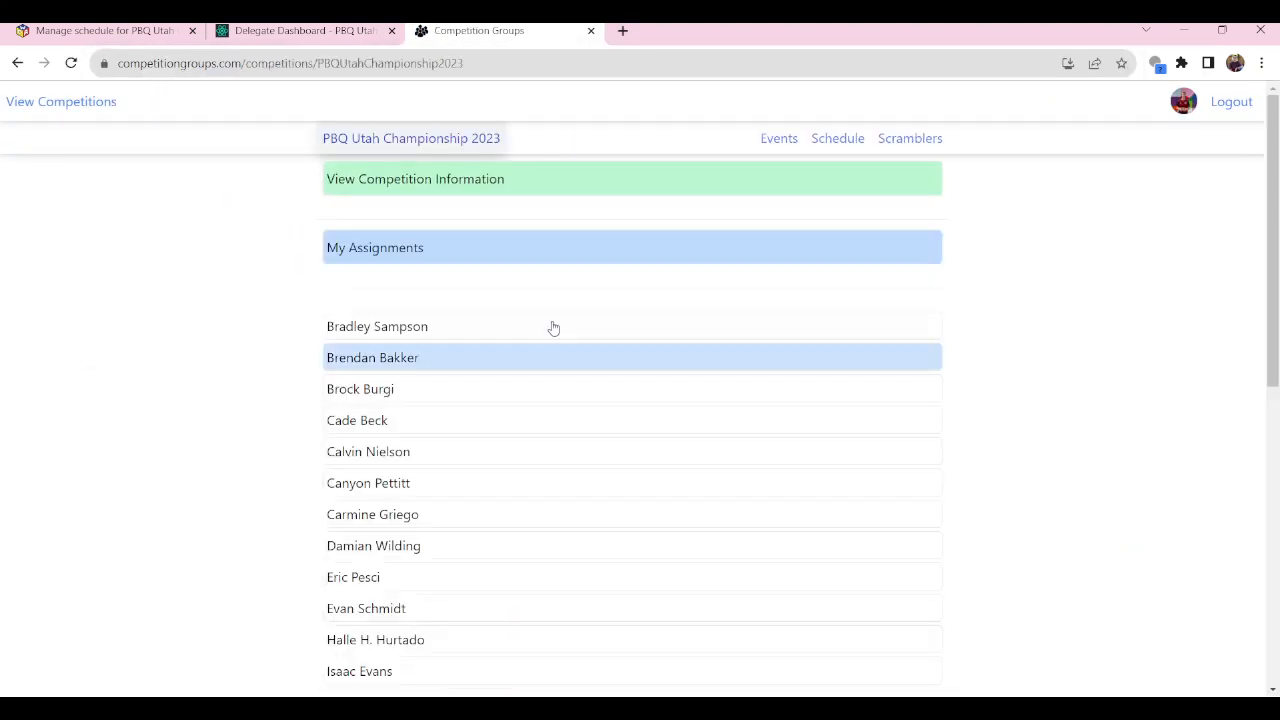
# - View the competition information, then check the competitors and staff of 3x3x3 Blindfolded Round 1, Group 1 in the Example room through the schedule
pyautogui.click(698, 171)
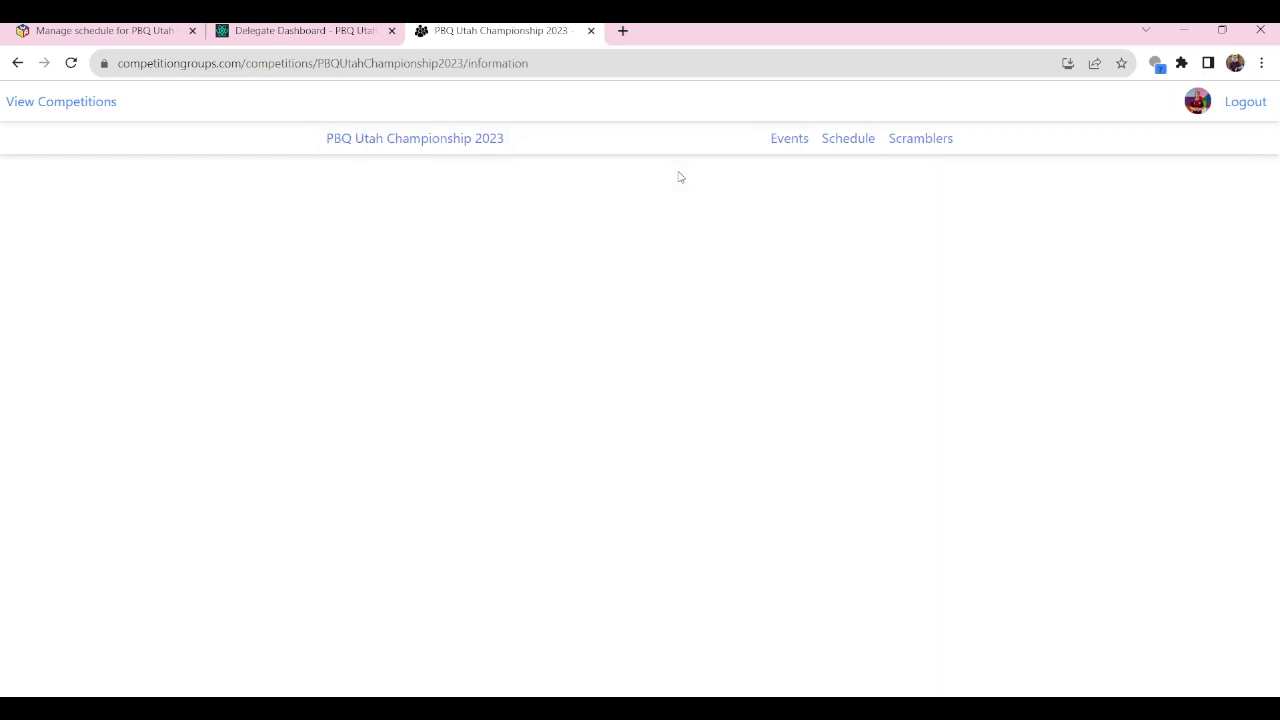
pyautogui.click(836, 150)
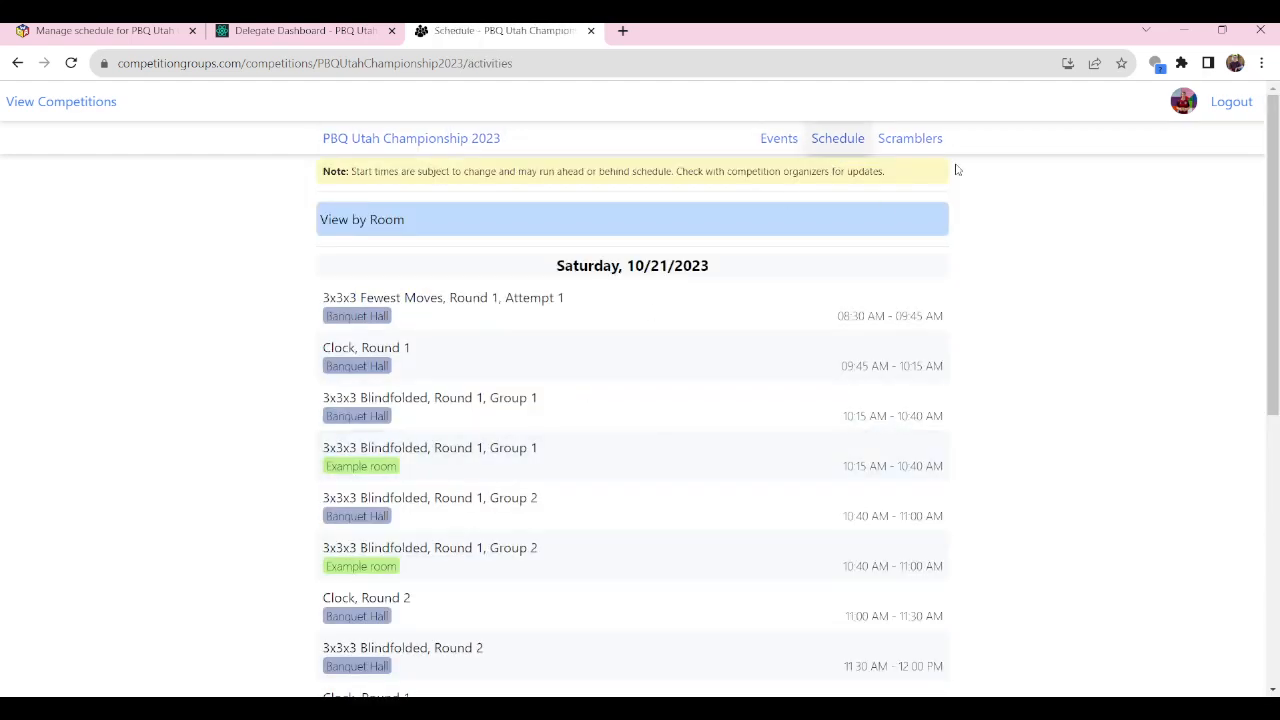
pyautogui.click(589, 472)
pyautogui.scroll(-3, 577, 289)
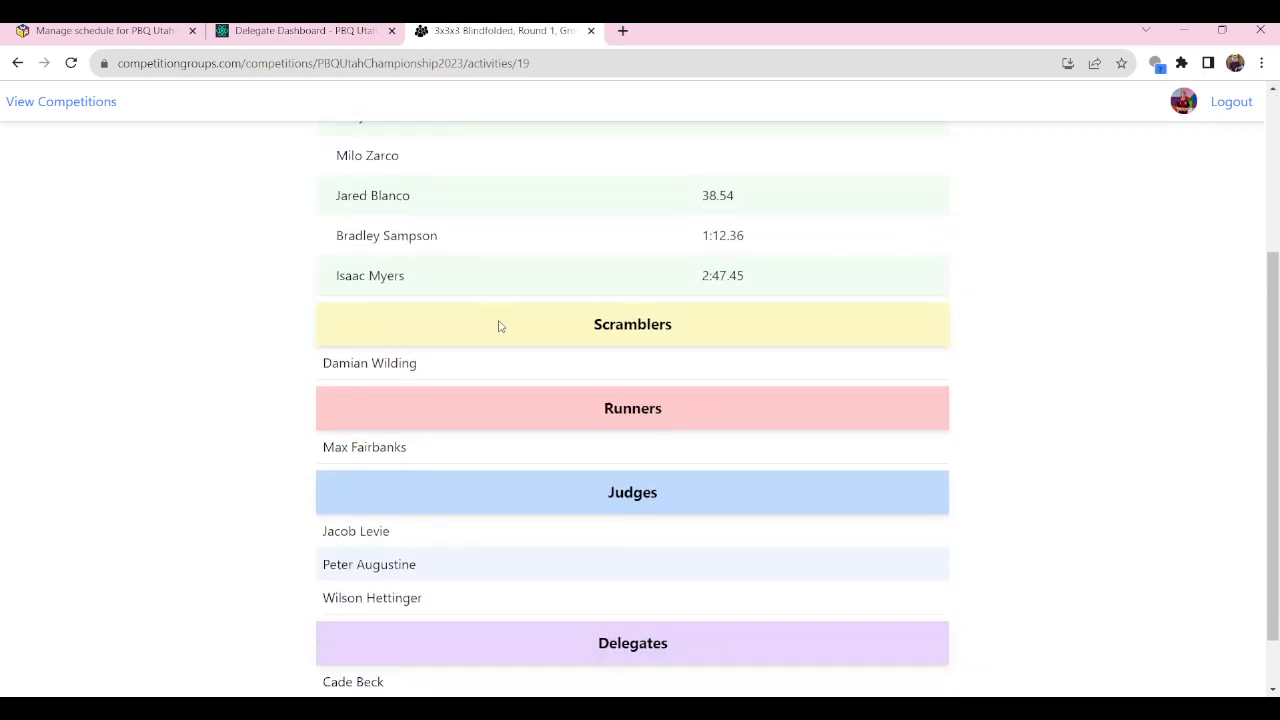
pyautogui.scroll(3, 501, 334)
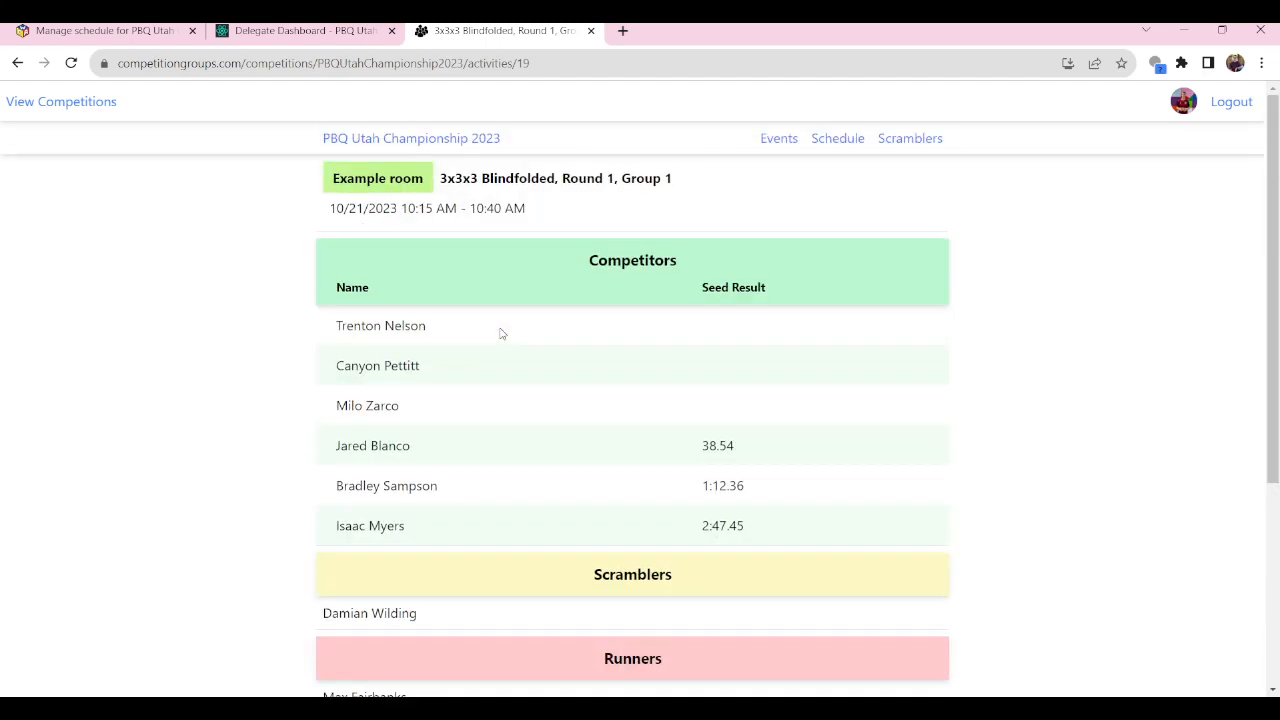
# - Return to the competition's main page and look through the full list of competitors
pyautogui.click(437, 140)
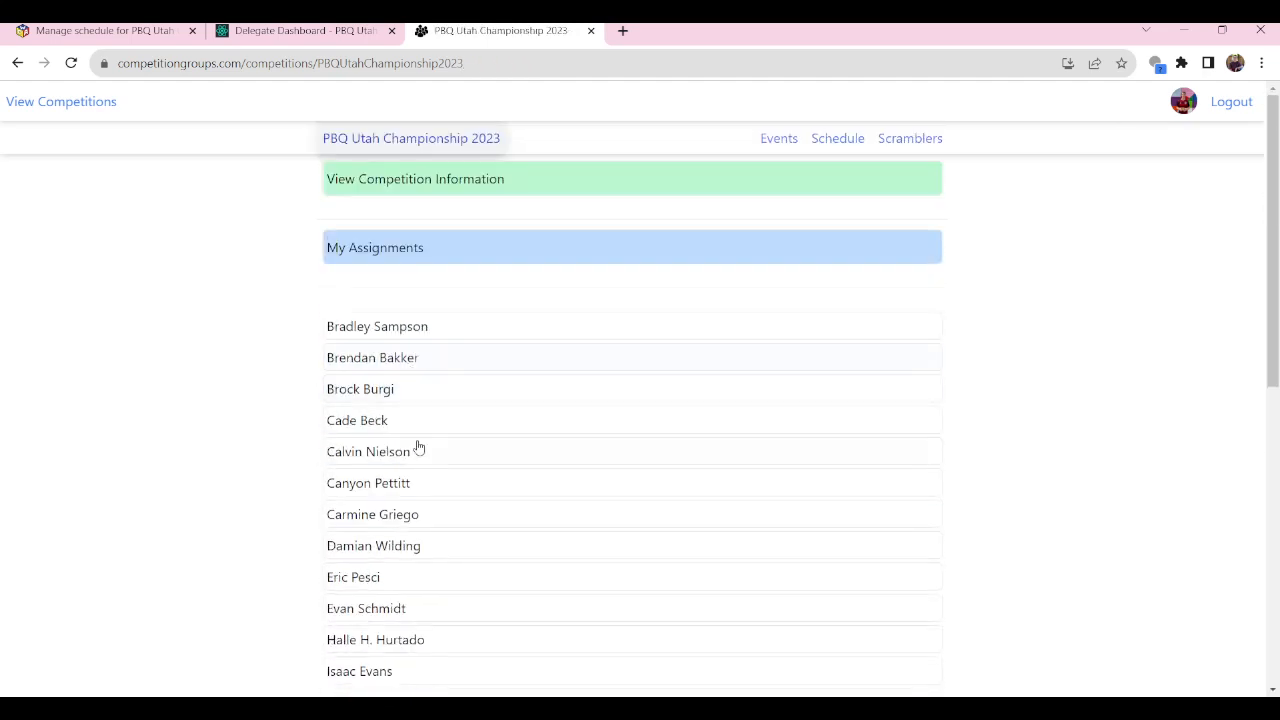
pyautogui.scroll(-6, 431, 370)
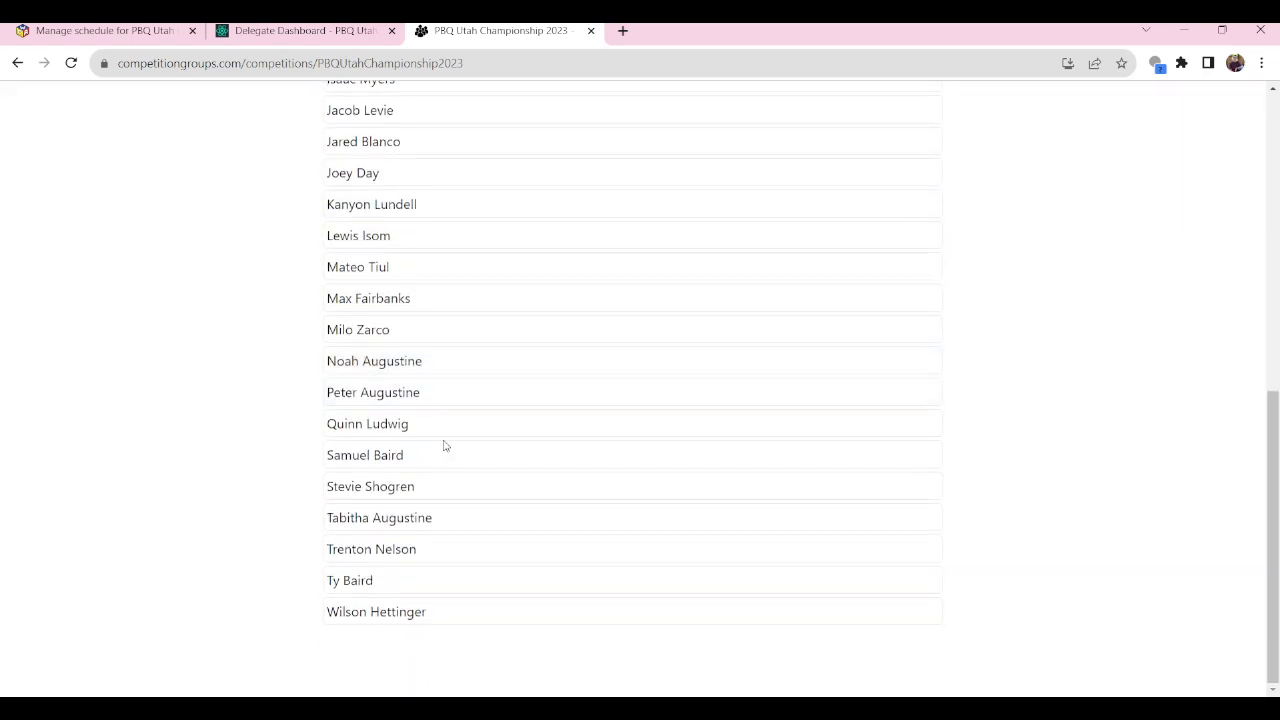
pyautogui.scroll(5, 443, 443)
pyautogui.scroll(1, 455, 432)
# - View My Assignments, check the group details behind the 3BLD competitor assignment, and return to the personal assignments
pyautogui.click(437, 248)
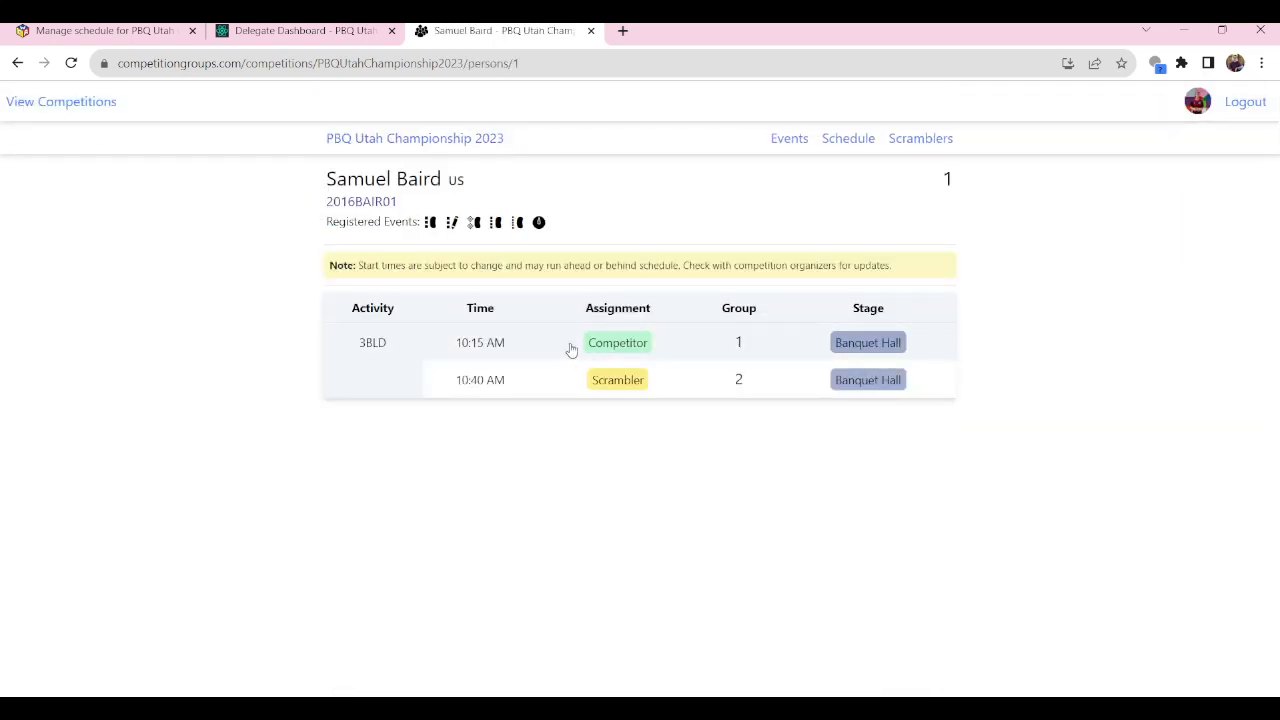
pyautogui.click(706, 352)
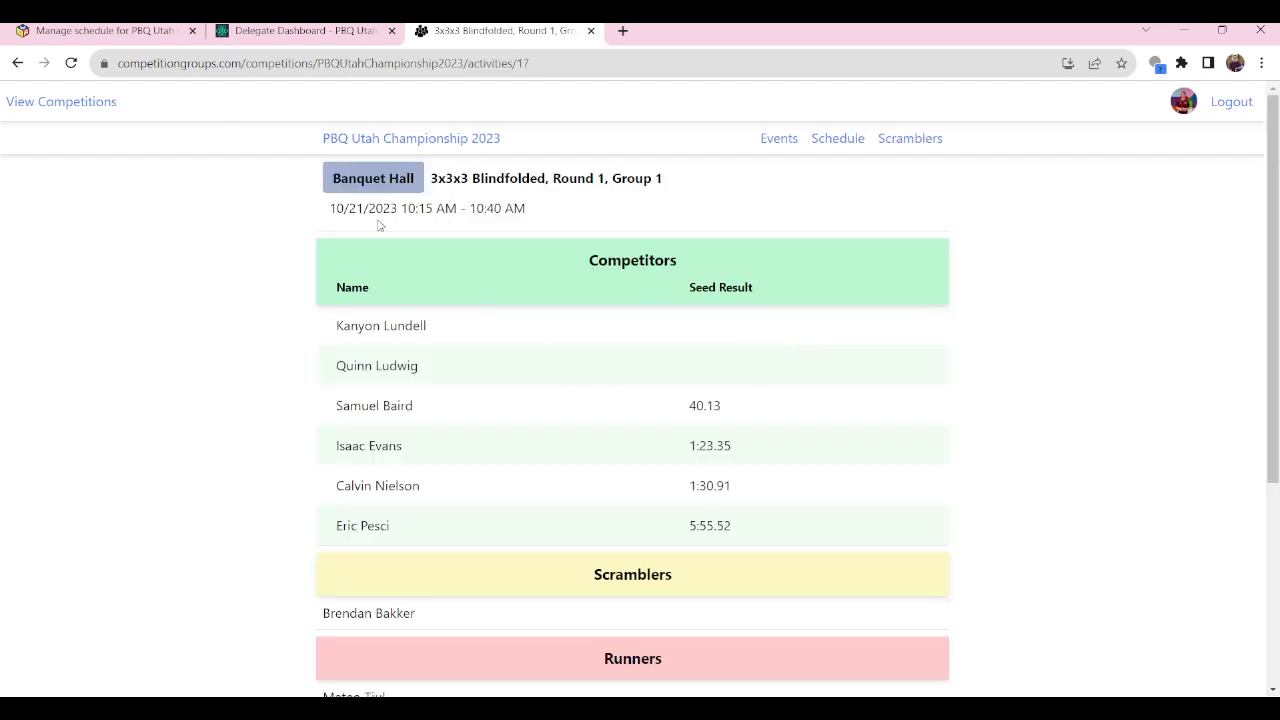
pyautogui.click(22, 64)
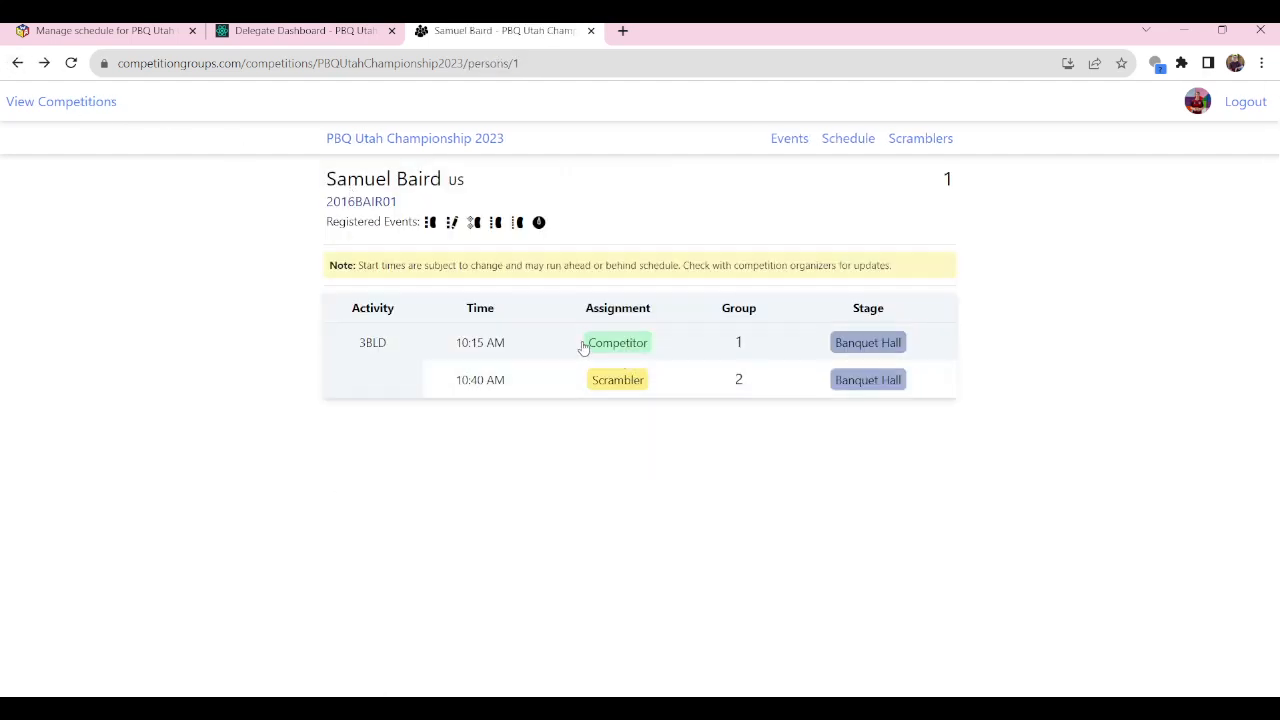
pyautogui.click(730, 351)
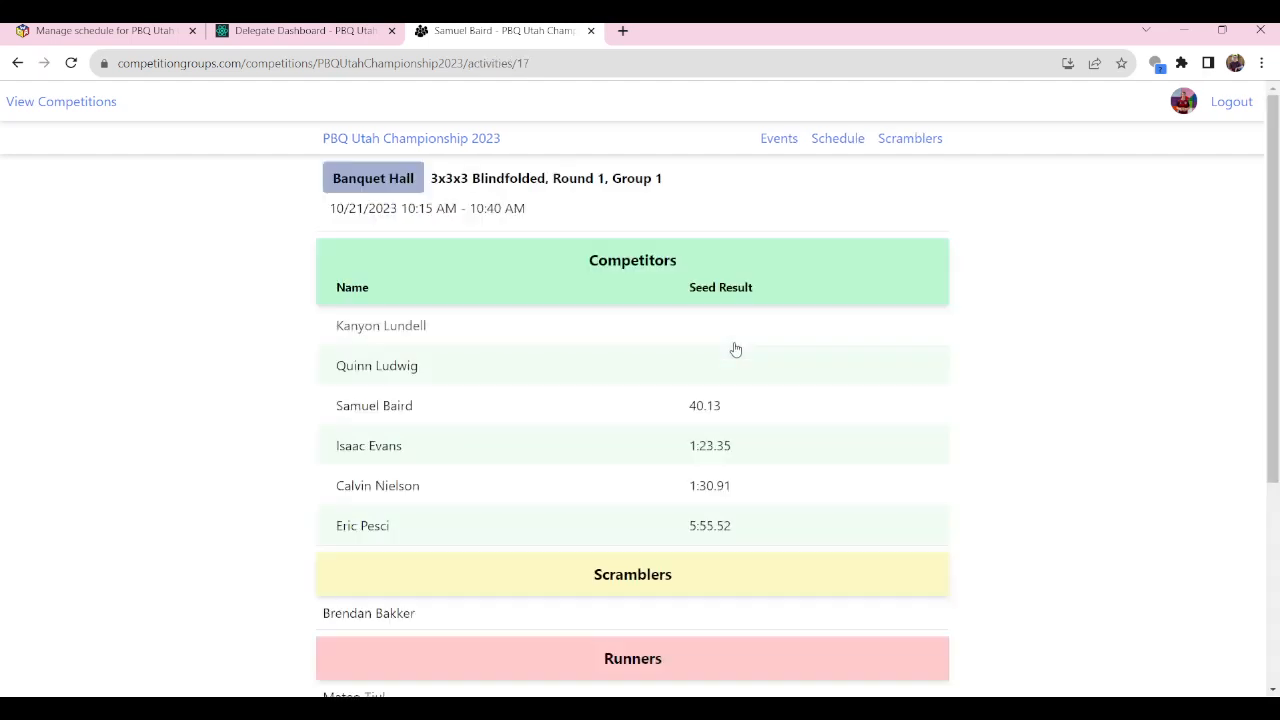
pyautogui.click(18, 63)
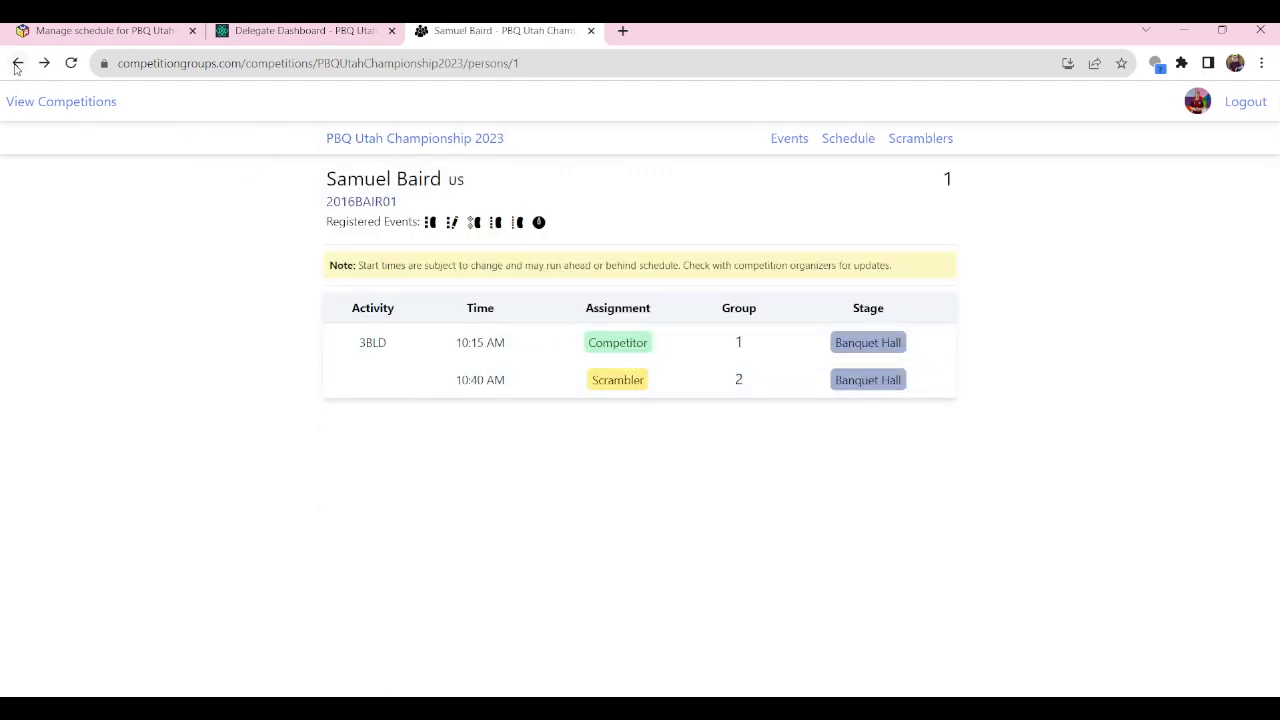
# - Switch back to Delegate Dashboard and review the Group 1 staff and competitors for Banquet Hall and Example room
pyautogui.click(327, 30)
pyautogui.scroll(-7, 460, 430)
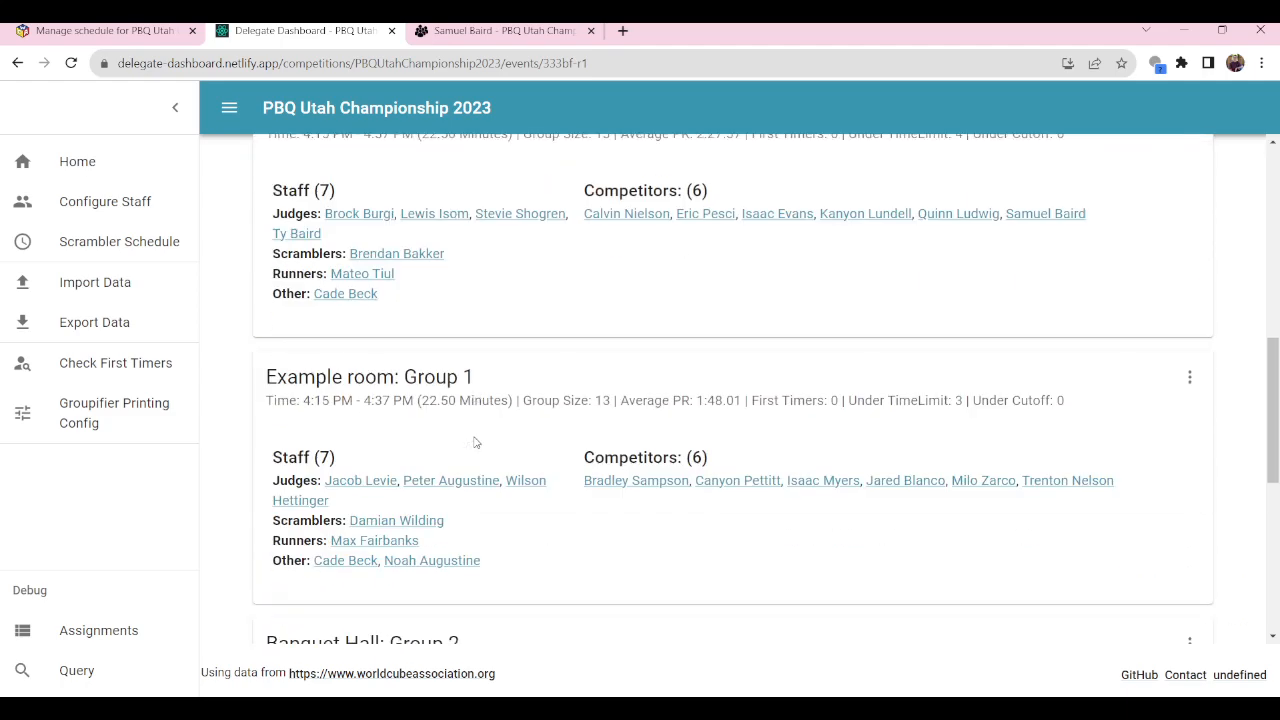
pyautogui.scroll(7, 468, 442)
pyautogui.scroll(-5, 465, 439)
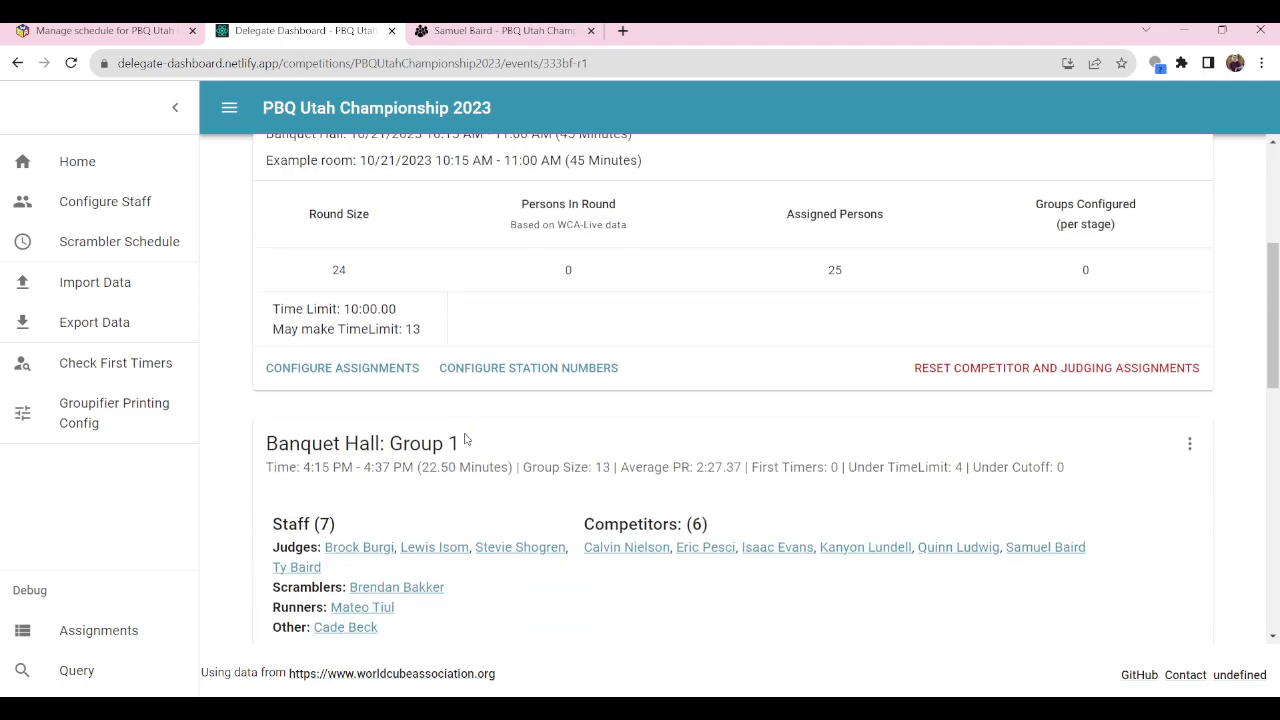
pyautogui.scroll(5, 418, 432)
# - Go to the PBQ Utah Championship 2023 overview and examine the group and assignment status of every listed round
pyautogui.click(455, 220)
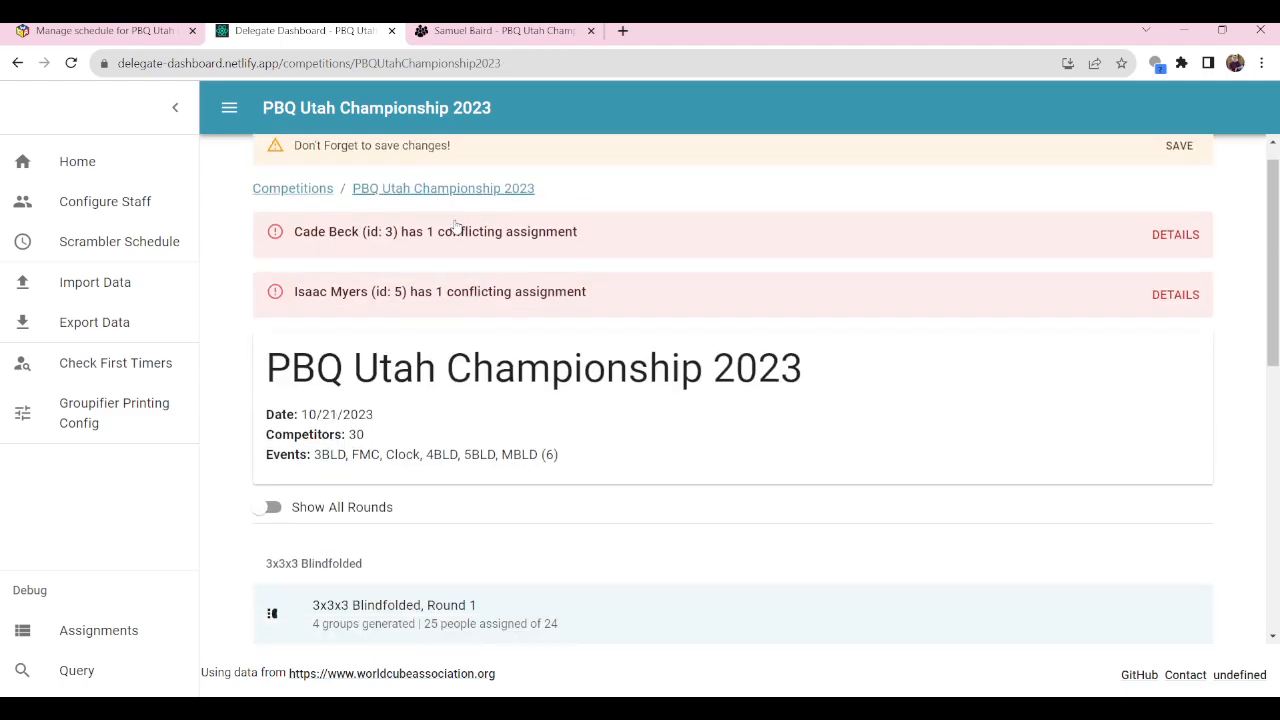
pyautogui.scroll(-4, 617, 459)
pyautogui.scroll(5, 617, 459)
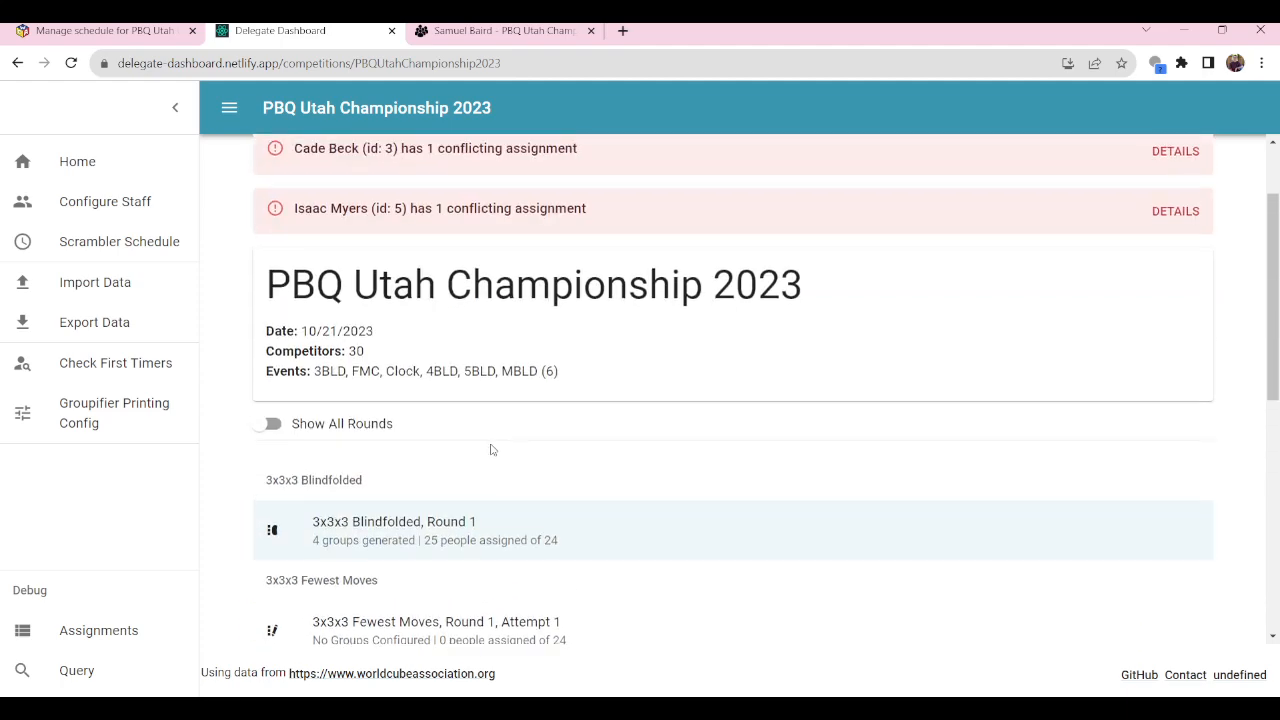
pyautogui.scroll(-3, 495, 450)
pyautogui.click(527, 357)
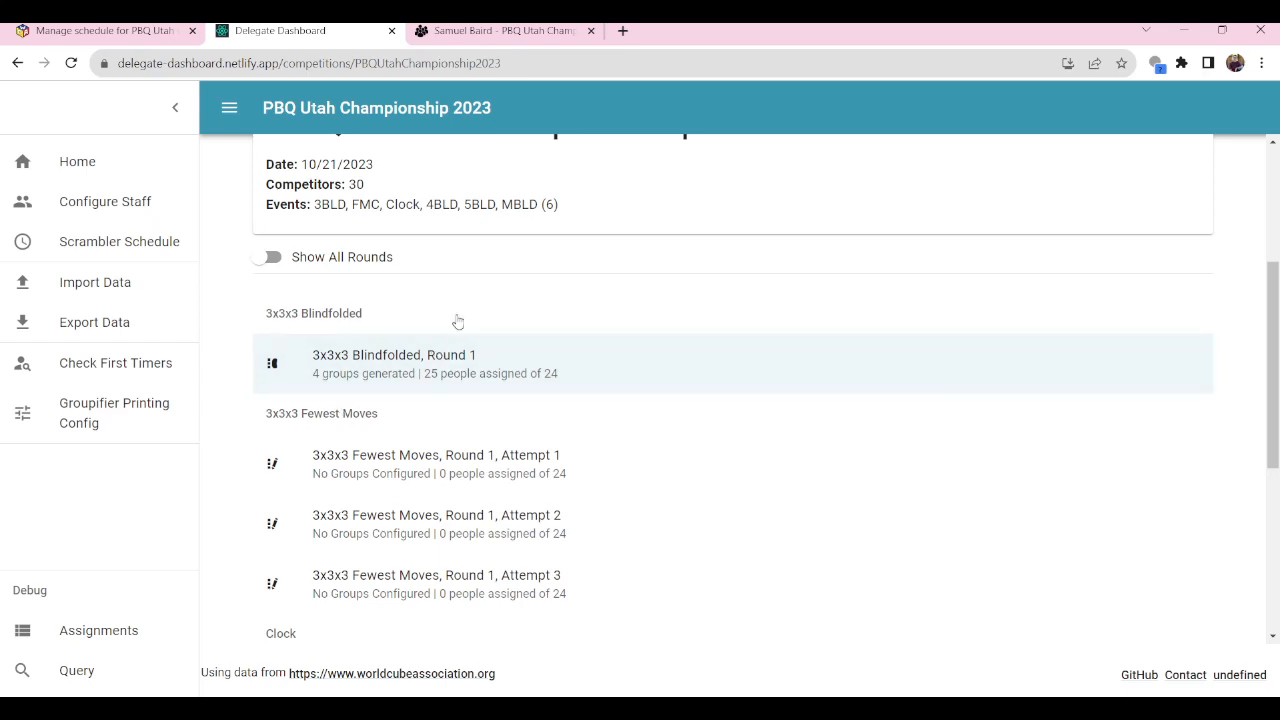
pyautogui.scroll(-2, 491, 390)
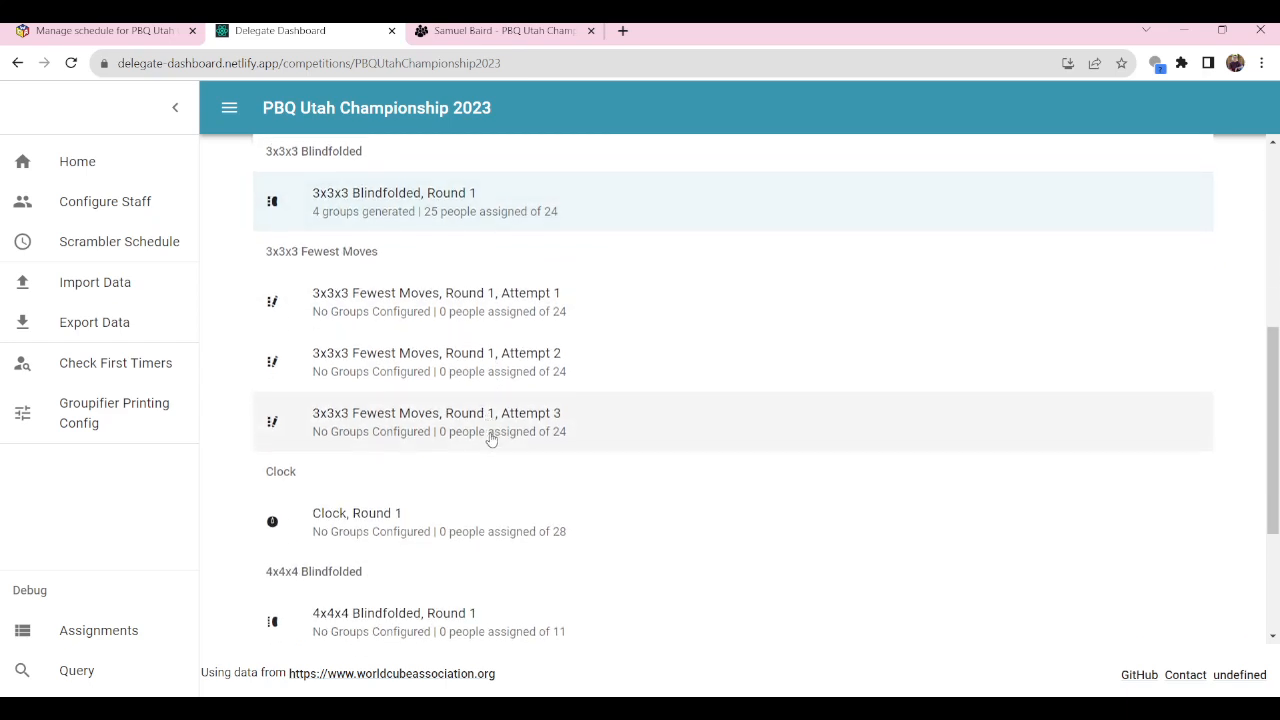
pyautogui.scroll(1, 491, 430)
pyautogui.scroll(-1, 486, 315)
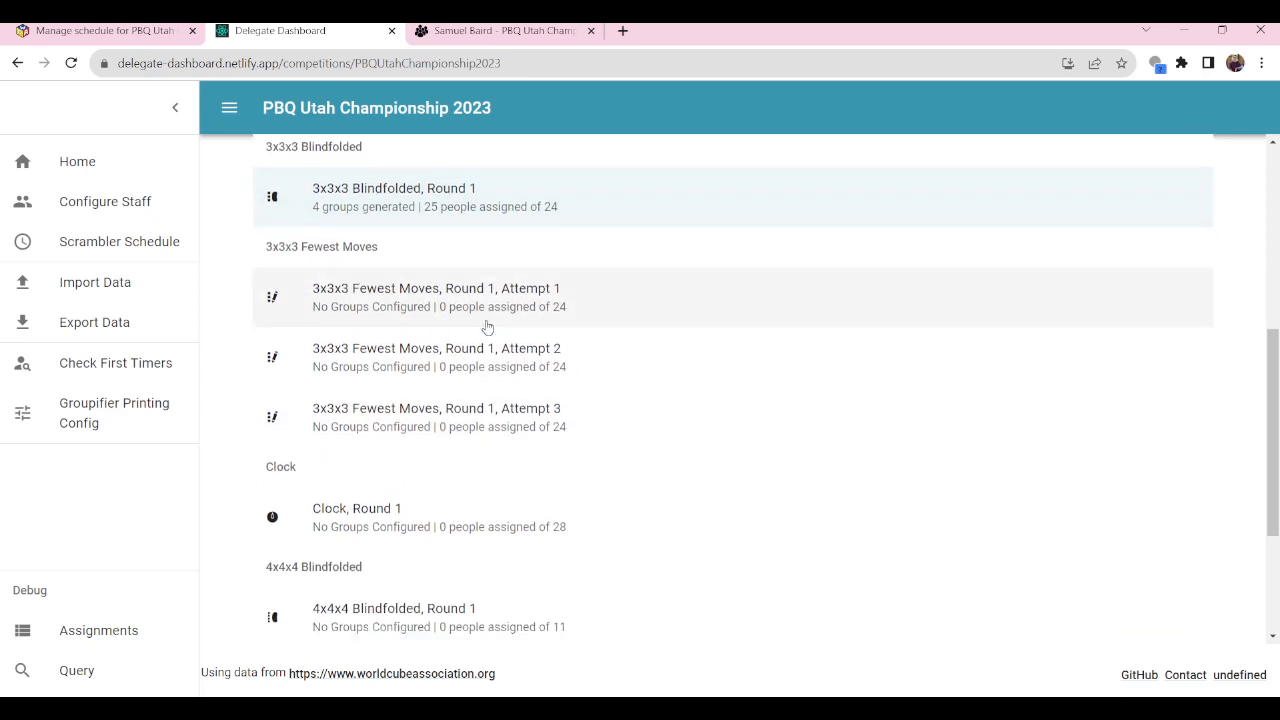
pyautogui.scroll(1, 487, 327)
pyautogui.scroll(-1, 486, 329)
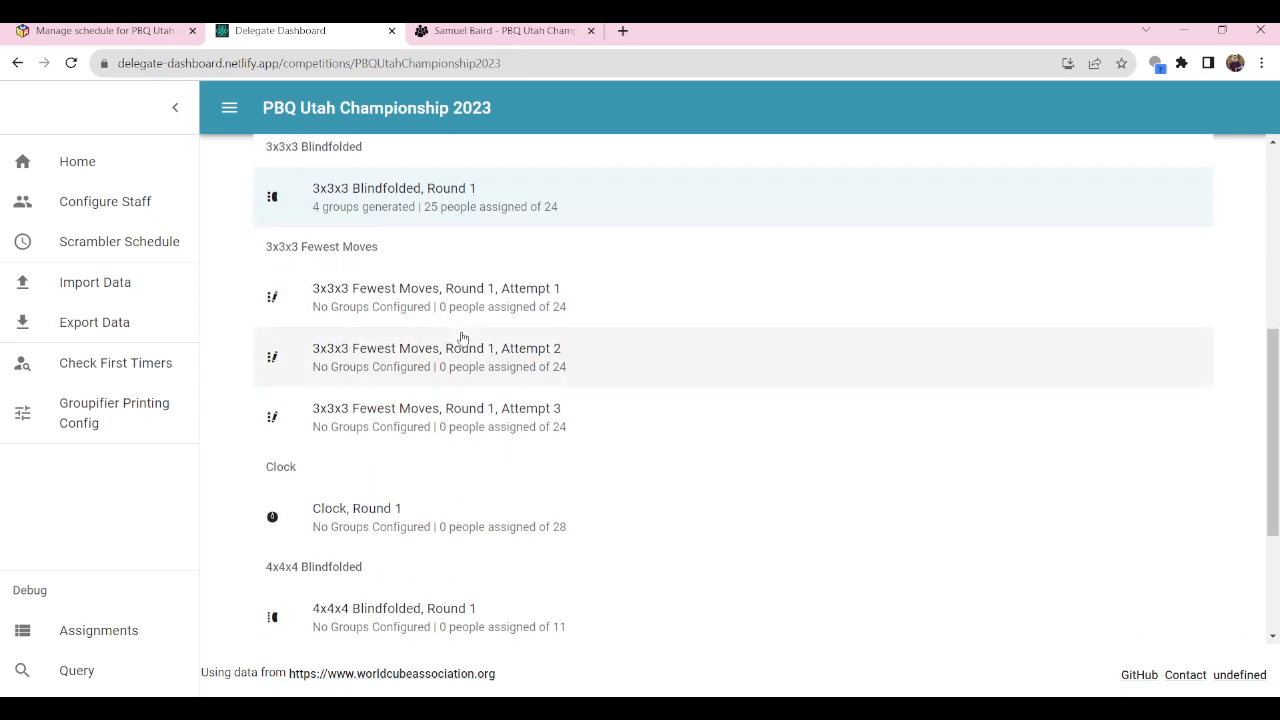
pyautogui.scroll(-3, 463, 338)
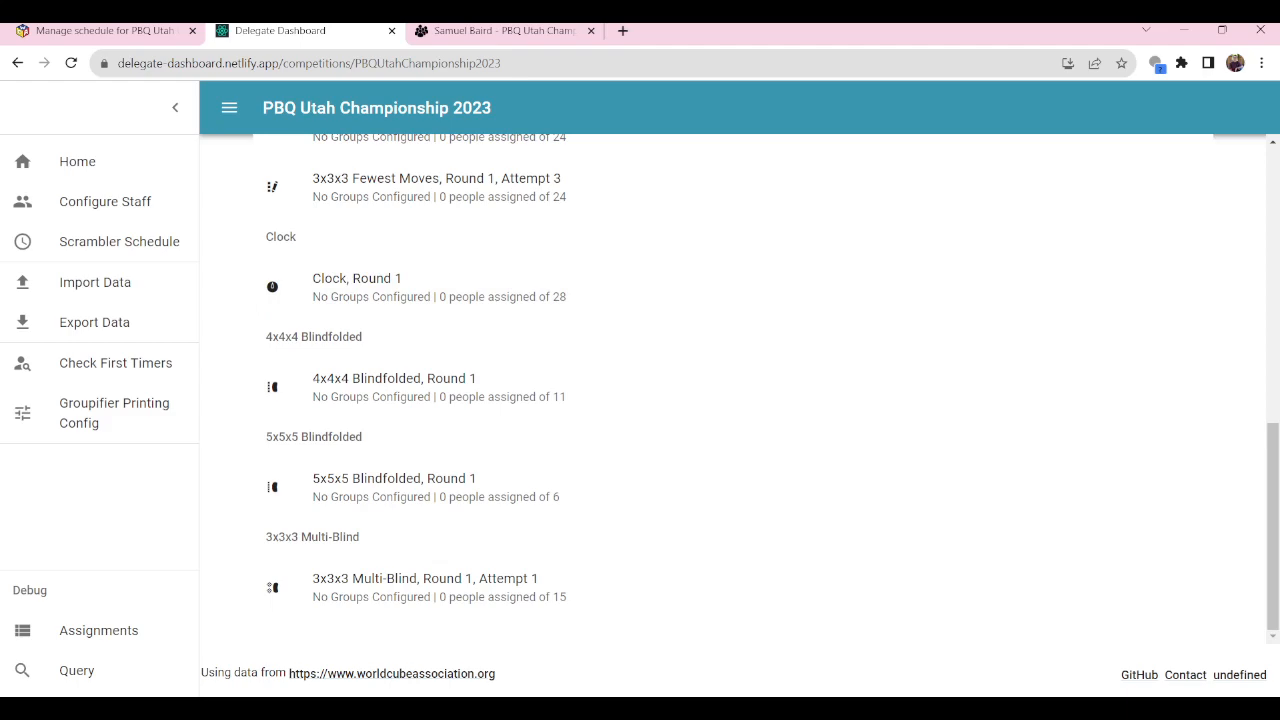